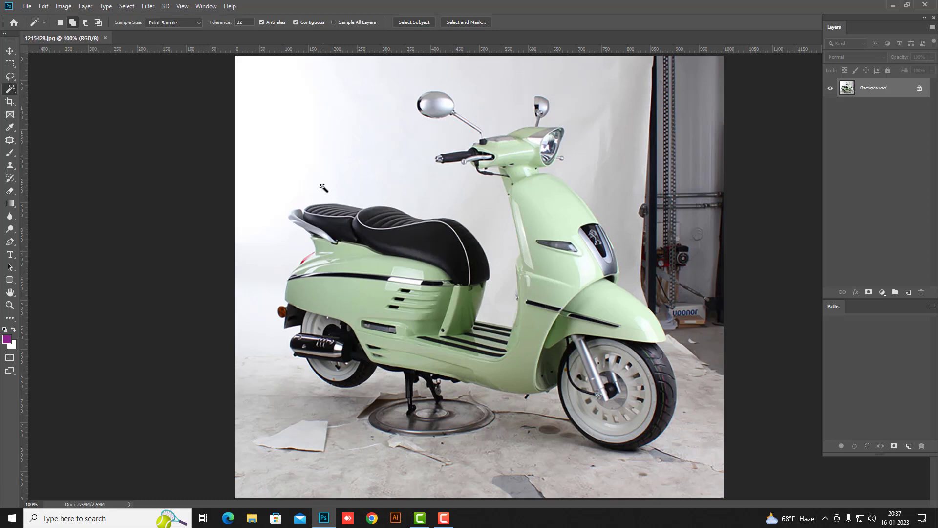
Step: Create a new path and start tracing the scooter's outline with the Pen tool along the front tire, beginning beneath the fender
{"action": "key", "text": "p"}
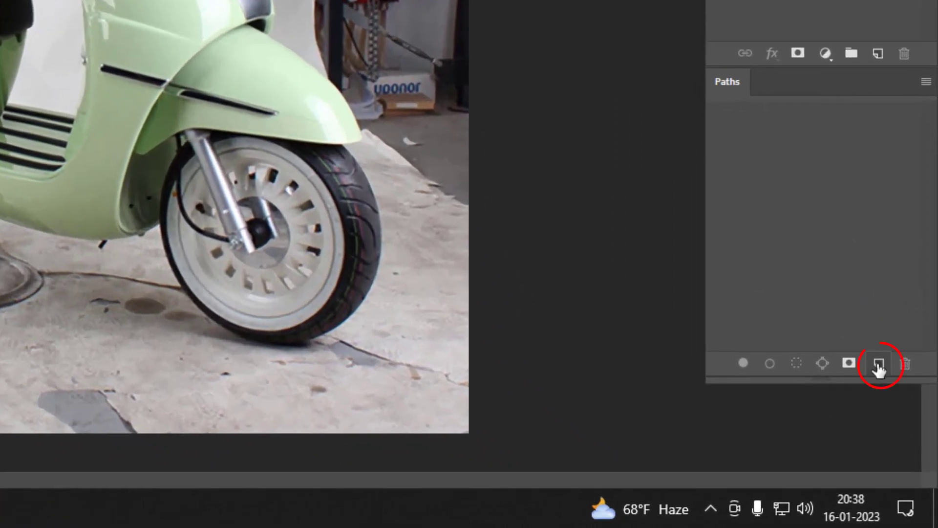
{"action": "left_click", "coordinate": [879, 367]}
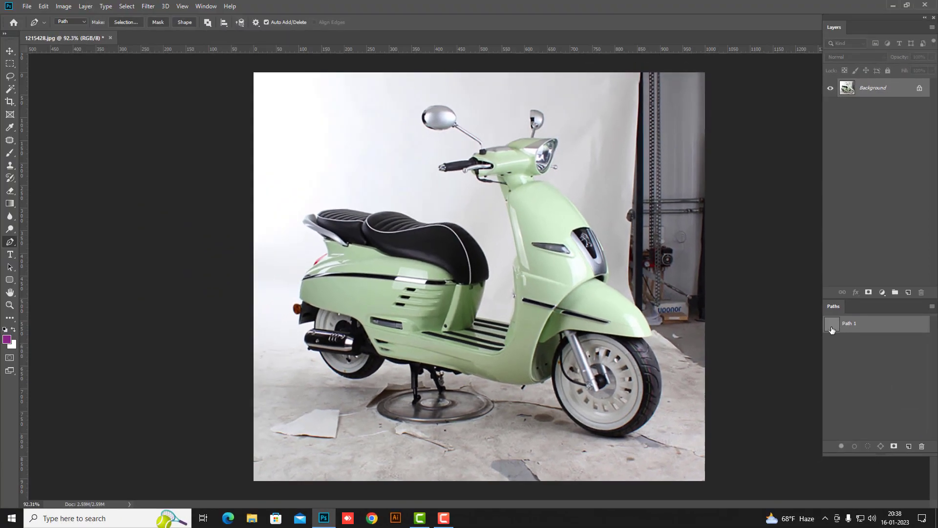
{"action": "scroll", "coordinate": [280, 155], "scroll_direction": "up", "scroll_amount": 5}
{"action": "scroll", "coordinate": [608, 337], "scroll_direction": "up", "scroll_amount": 5}
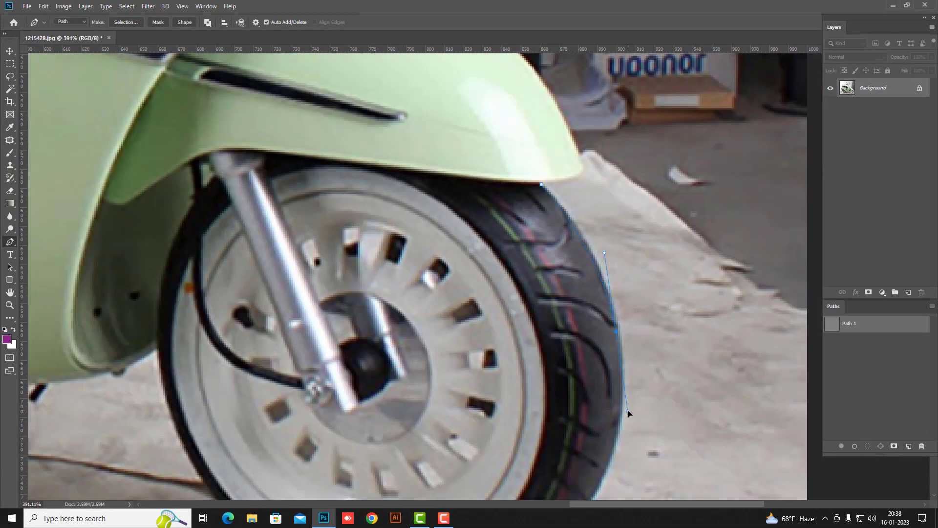
{"action": "left_click", "coordinate": [375, 387]}
{"action": "left_click", "coordinate": [366, 301]}
{"action": "left_click", "coordinate": [358, 212]}
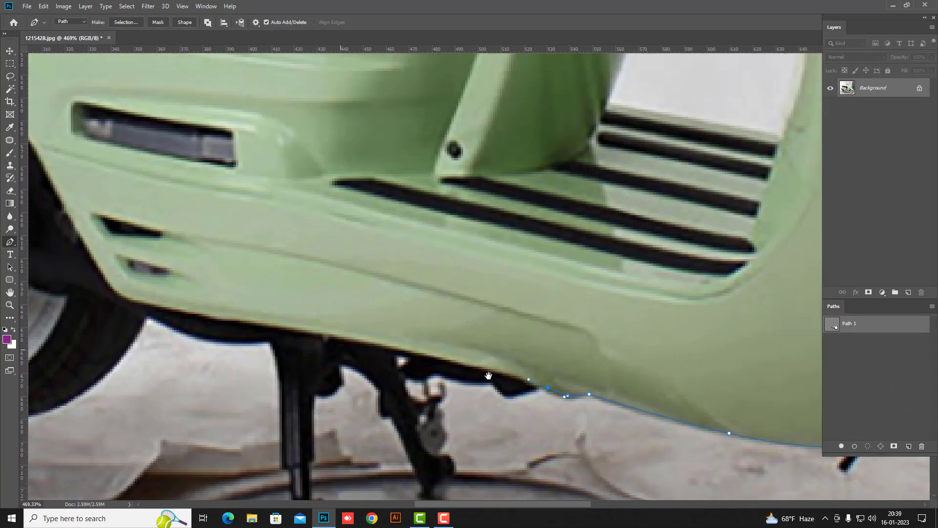
Step: Continue the path along the lower edge of the scooter body toward the center stand, leaving the stand outside
{"action": "left_click_drag", "start_coordinate": [461, 362], "coordinate": [411, 352]}
{"action": "scroll", "coordinate": [411, 351], "scroll_direction": "down", "scroll_amount": 3}
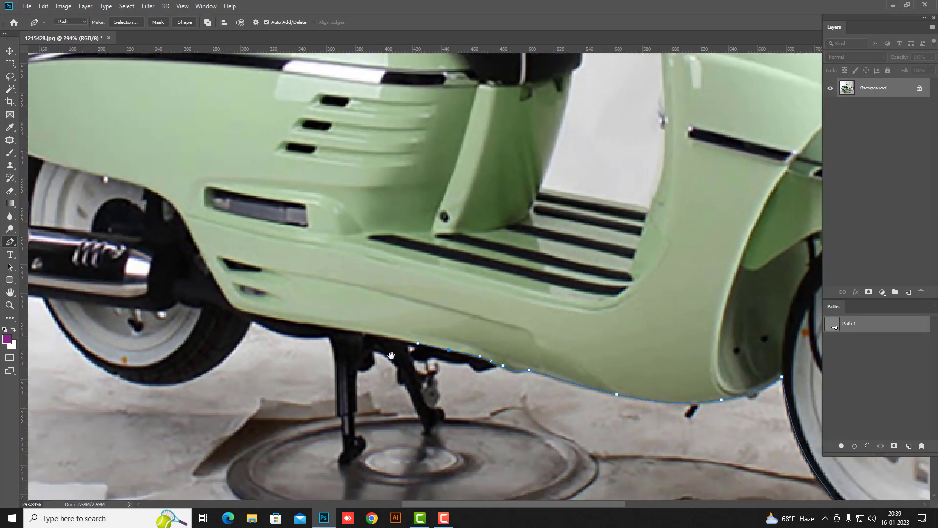
{"action": "scroll", "coordinate": [388, 295], "scroll_direction": "up", "scroll_amount": 2}
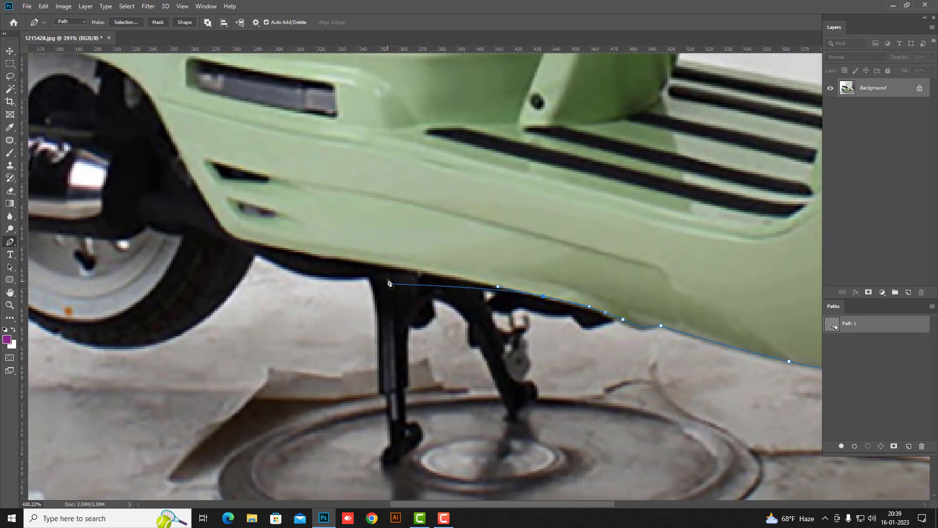
{"action": "scroll", "coordinate": [381, 270], "scroll_direction": "up", "scroll_amount": 1}
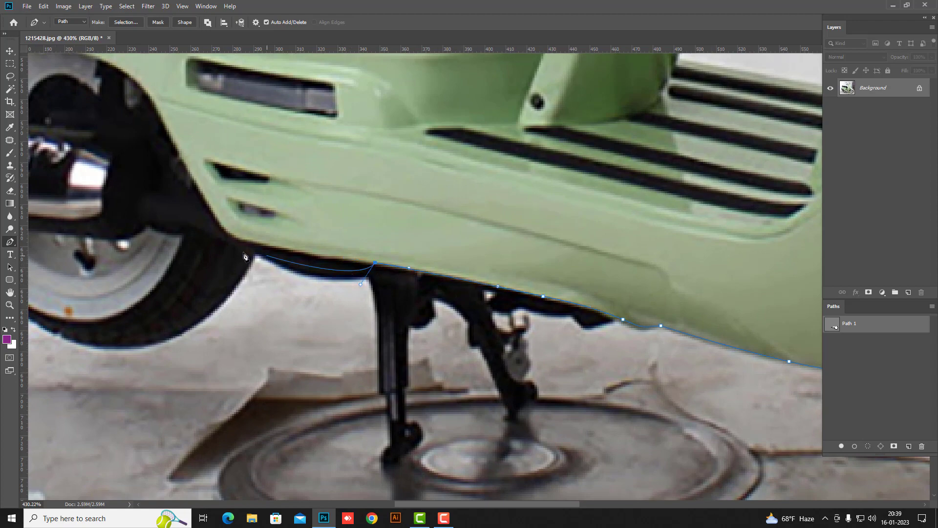
Step: Trace the path around the rear wheel, exhaust and tail bracket up to the orange turn signal
{"action": "scroll", "coordinate": [254, 257], "scroll_direction": "left", "scroll_amount": 5}
{"action": "scroll", "coordinate": [264, 264], "scroll_direction": "up", "scroll_amount": 3}
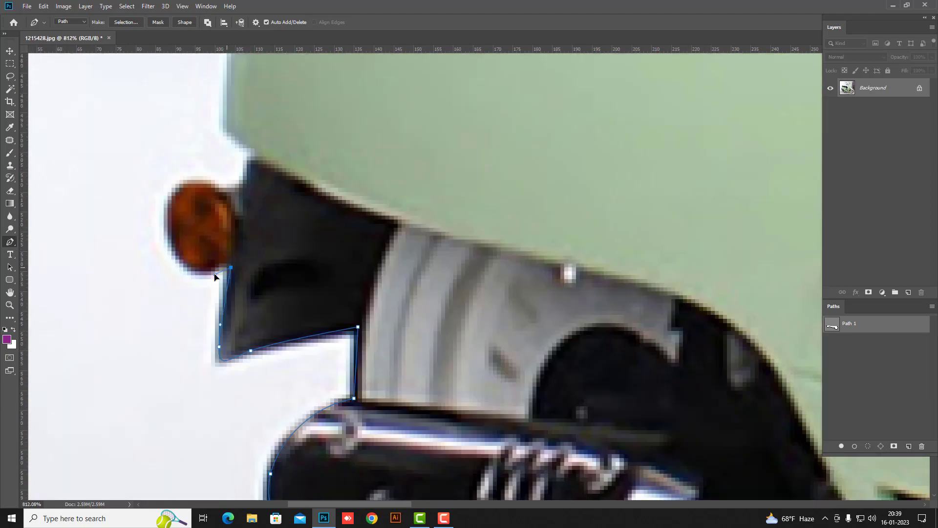
{"action": "scroll", "coordinate": [275, 258], "scroll_direction": "down", "scroll_amount": 3}
{"action": "left_click_drag", "start_coordinate": [251, 321], "coordinate": [224, 282]}
Step: Extend the outline past the seat and down the rear edge of the footwell opening
{"action": "left_click", "coordinate": [566, 322]}
{"action": "left_click", "coordinate": [453, 307]}
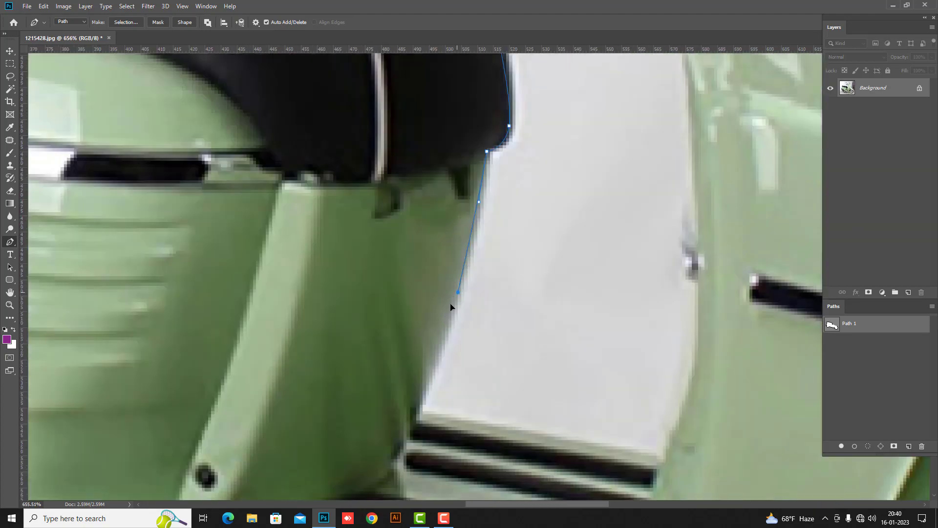
{"action": "left_click", "coordinate": [432, 140]}
{"action": "scroll", "coordinate": [432, 140], "scroll_direction": "up", "scroll_amount": 3}
{"action": "left_click", "coordinate": [280, 366]}
Step: Trace the outline around the handlebar grip, brake lever and mirrors, and carry it on to close around the front fender
{"action": "scroll", "coordinate": [419, 310], "scroll_direction": "down", "scroll_amount": 5}
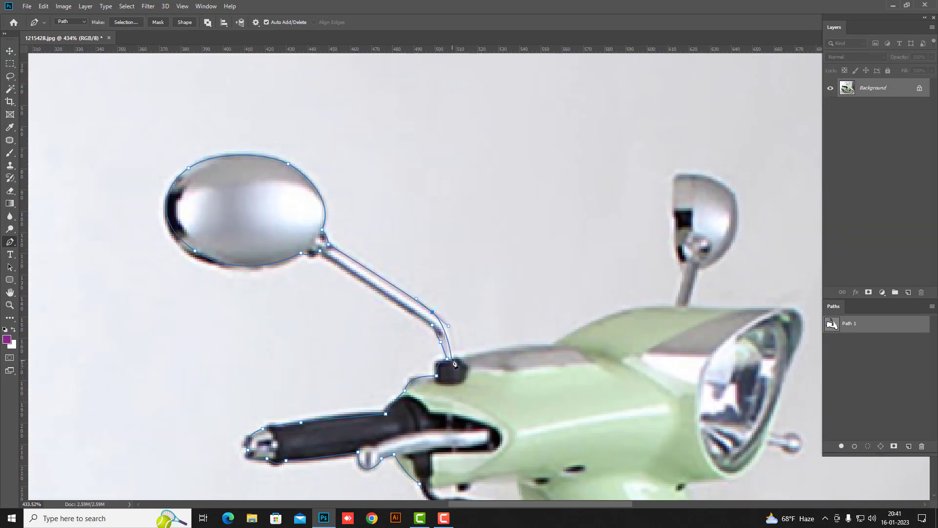
{"action": "scroll", "coordinate": [402, 353], "scroll_direction": "up", "scroll_amount": 3}
{"action": "left_click", "coordinate": [371, 404]}
{"action": "left_click", "coordinate": [384, 357]}
{"action": "left_click_drag", "start_coordinate": [401, 231], "coordinate": [430, 234]}
{"action": "left_click_drag", "start_coordinate": [451, 284], "coordinate": [449, 322]}
{"action": "left_click", "coordinate": [402, 352]}
{"action": "left_click", "coordinate": [389, 405]}
{"action": "scroll", "coordinate": [542, 420], "scroll_direction": "up", "scroll_amount": 2}
{"action": "scroll", "coordinate": [566, 314], "scroll_direction": "down", "scroll_amount": 5}
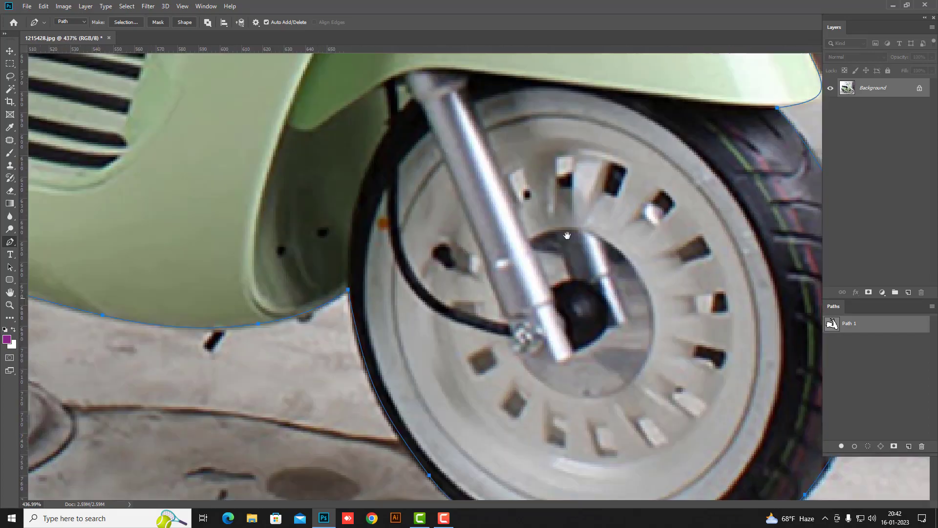
Step: Add closed subpaths around the openings between the front wheel's spokes
{"action": "scroll", "coordinate": [533, 186], "scroll_direction": "up", "scroll_amount": 4}
{"action": "left_click", "coordinate": [708, 206]}
{"action": "left_click", "coordinate": [736, 227]}
{"action": "left_click", "coordinate": [723, 247]}
{"action": "left_click", "coordinate": [696, 228]}
{"action": "scroll", "coordinate": [506, 423], "scroll_direction": "down", "scroll_amount": 4}
{"action": "scroll", "coordinate": [370, 494], "scroll_direction": "down", "scroll_amount": 4}
{"action": "scroll", "coordinate": [316, 389], "scroll_direction": "up", "scroll_amount": 4}
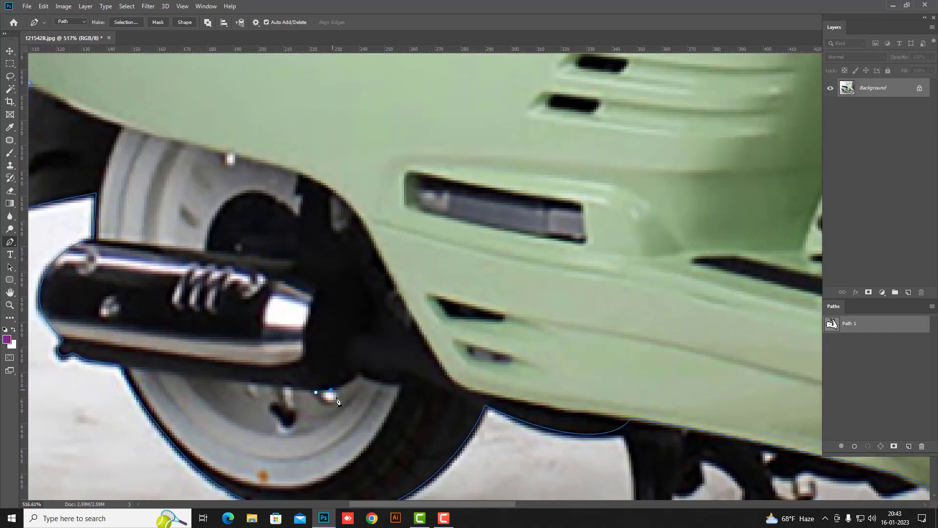
Step: Add subpaths around the small background gaps in the rear wheel beneath the exhaust
{"action": "left_click", "coordinate": [358, 203]}
{"action": "left_click", "coordinate": [373, 247]}
{"action": "left_click", "coordinate": [327, 237]}
{"action": "left_click_drag", "start_coordinate": [280, 225], "coordinate": [274, 225]}
{"action": "key", "text": "ctrl+0"}
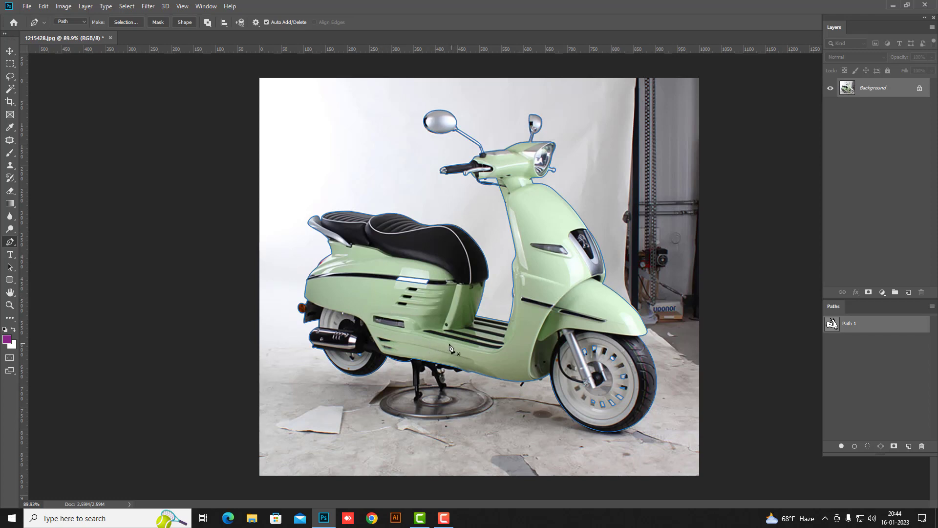
Step: Load Path 1 as a selection, inspect the scooter's edges in Quick Mask mode, and deselect
{"action": "left_click", "coordinate": [834, 326], "text": "ctrl"}
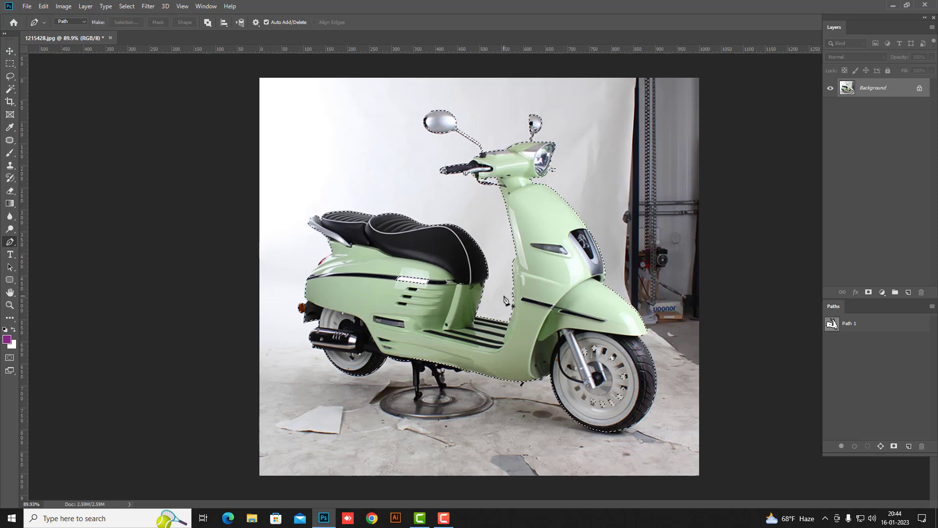
{"action": "key", "text": "q"}
{"action": "scroll", "coordinate": [606, 371], "scroll_direction": "up", "scroll_amount": 3}
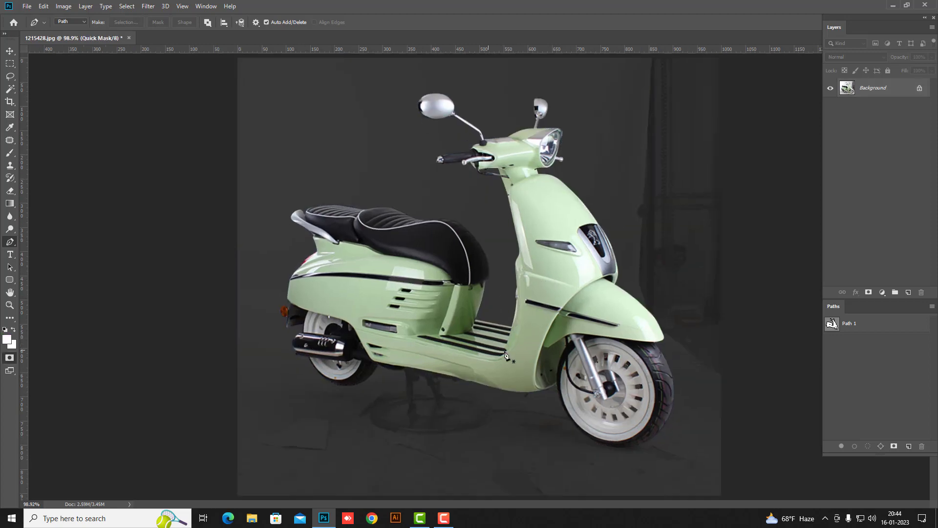
{"action": "scroll", "coordinate": [635, 394], "scroll_direction": "up", "scroll_amount": 1}
{"action": "left_click_drag", "start_coordinate": [546, 228], "coordinate": [617, 426]}
{"action": "scroll", "coordinate": [494, 148], "scroll_direction": "up", "scroll_amount": 6}
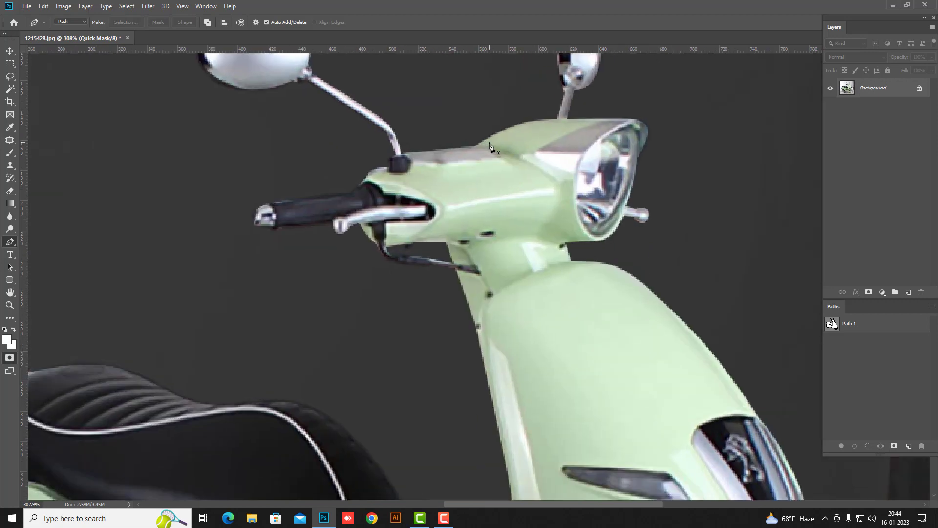
{"action": "scroll", "coordinate": [565, 253], "scroll_direction": "down", "scroll_amount": 6}
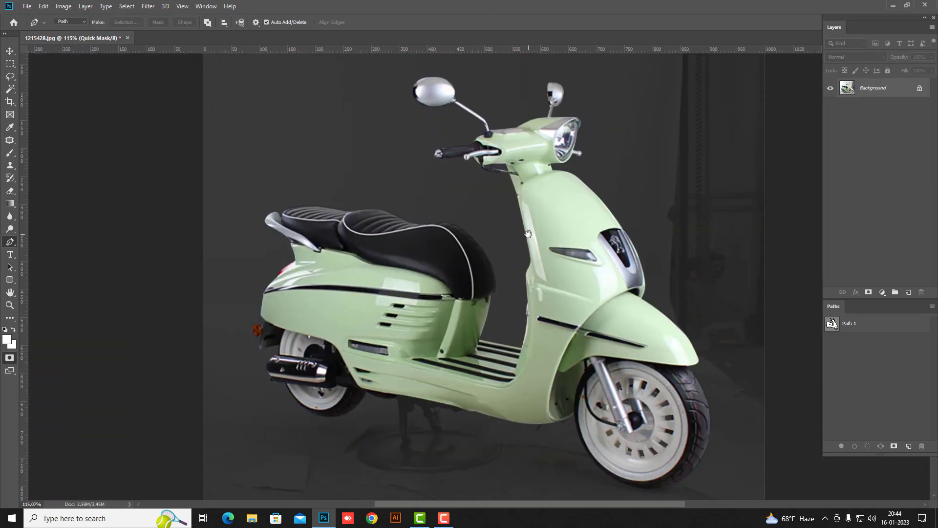
{"action": "key", "text": "q"}
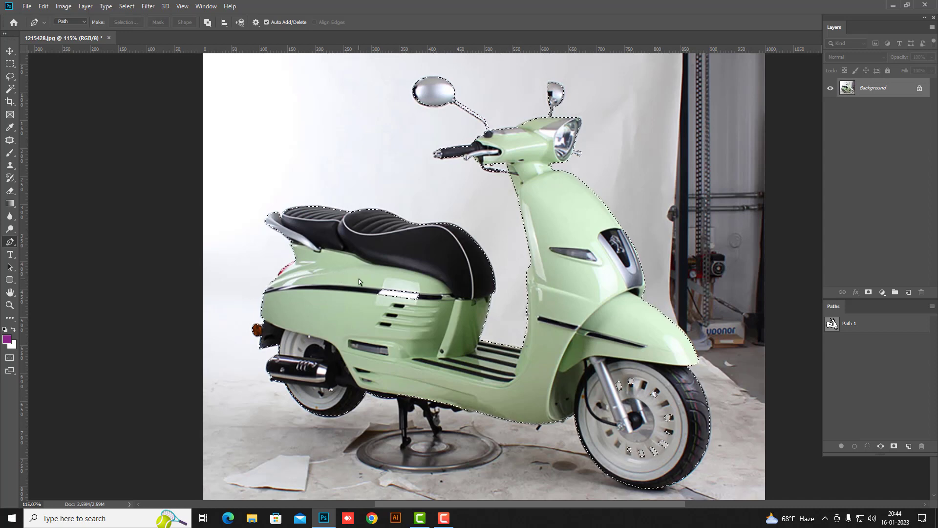
{"action": "key", "text": "ctrl+d"}
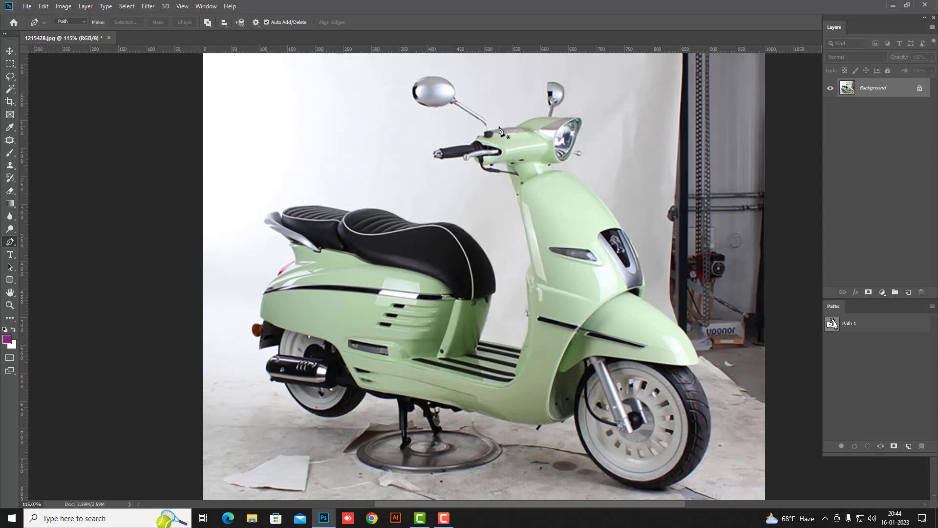
{"action": "scroll", "coordinate": [511, 152], "scroll_direction": "down", "scroll_amount": 2}
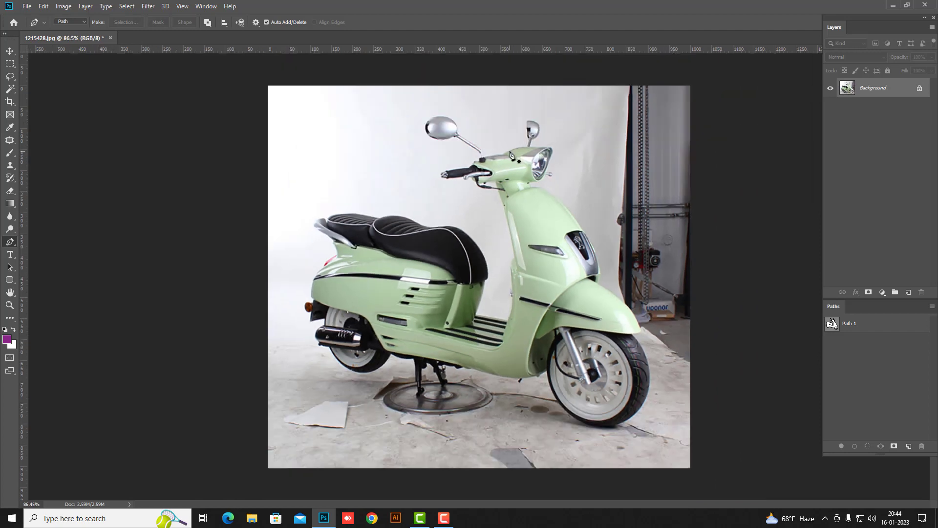
Step: Load Path 1 as a selection and feather it by 0.5 pixels
{"action": "left_click", "coordinate": [833, 324], "text": "ctrl"}
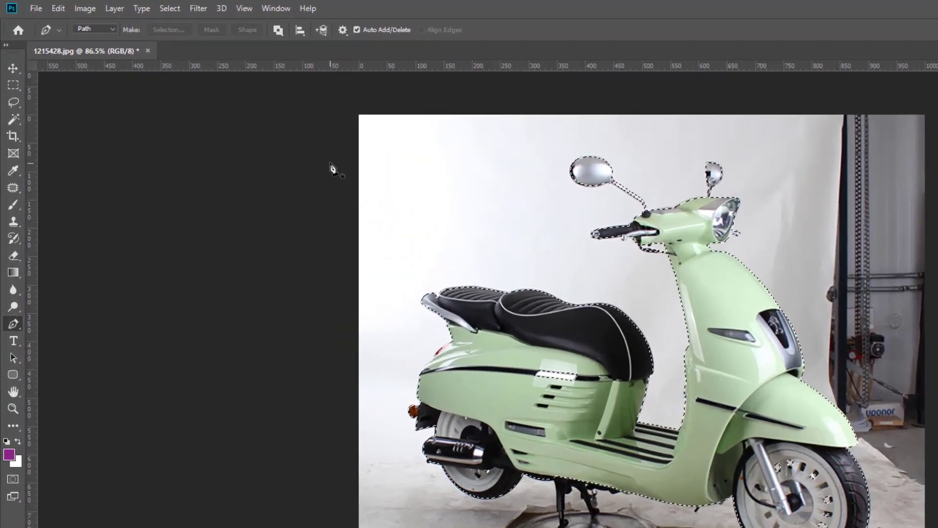
{"action": "left_click", "coordinate": [169, 8]}
{"action": "mouse_move", "coordinate": [204, 191]}
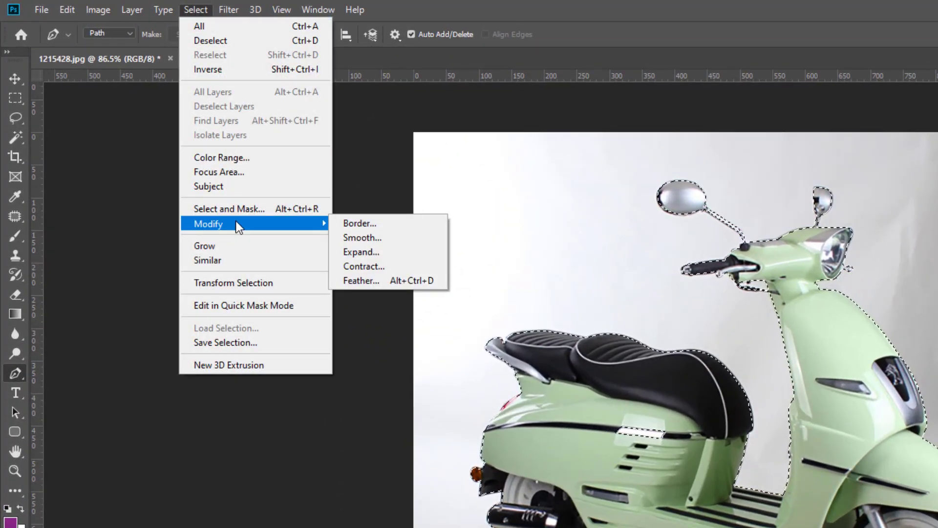
{"action": "left_click", "coordinate": [406, 280]}
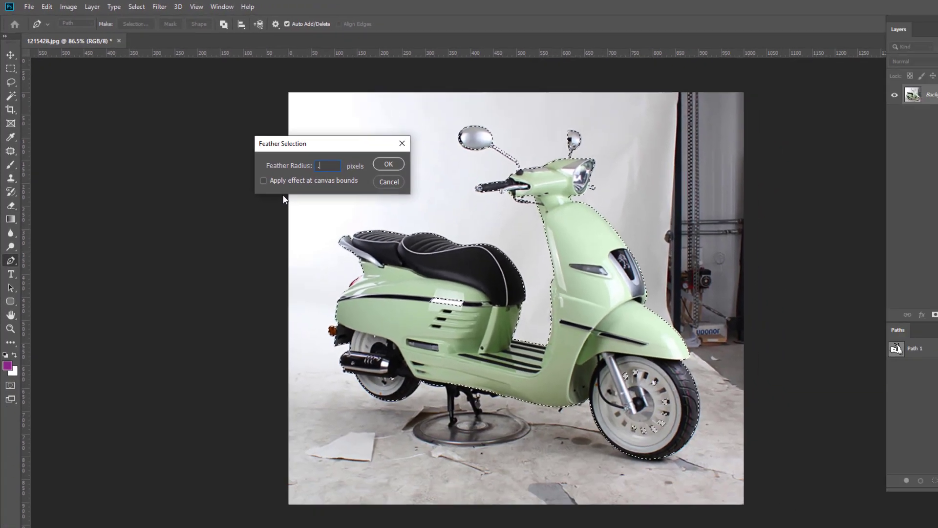
{"action": "key", "text": "Return"}
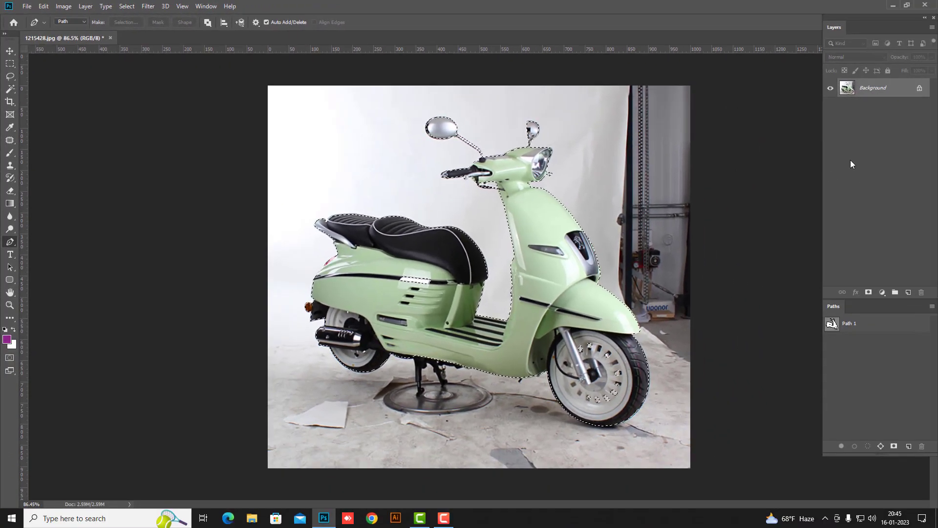
Step: Copy the selected scooter to a new layer and add a white (ffffff) solid color fill layer above the Background
{"action": "key", "text": "ctrl+j"}
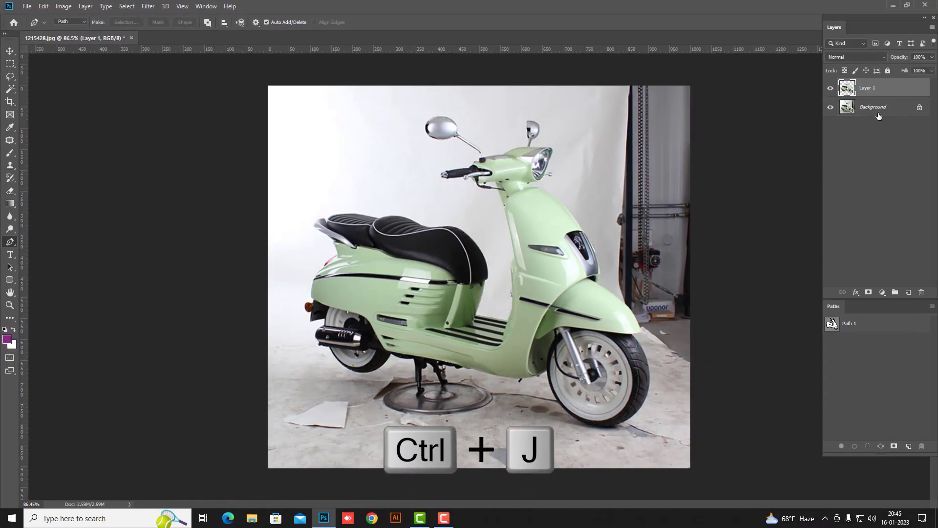
{"action": "left_click", "coordinate": [895, 111]}
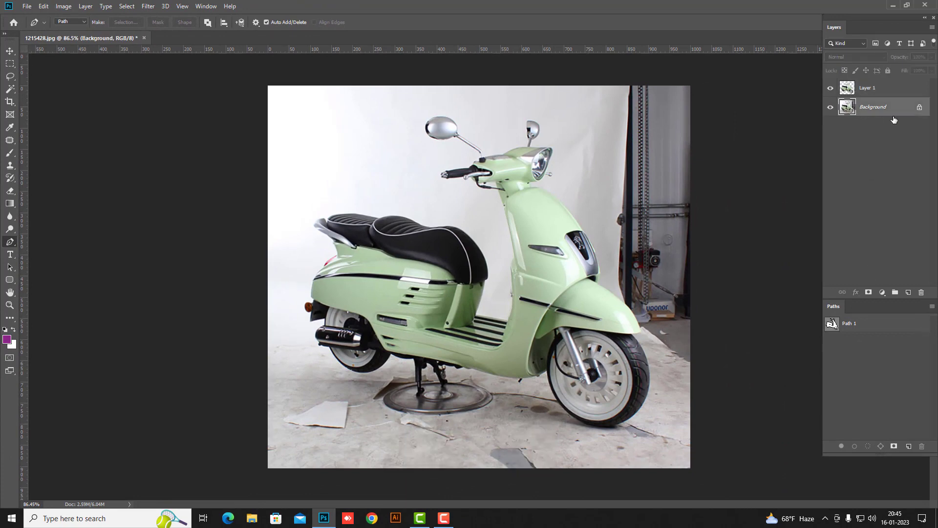
{"action": "left_click", "coordinate": [883, 293]}
{"action": "left_click", "coordinate": [880, 304]}
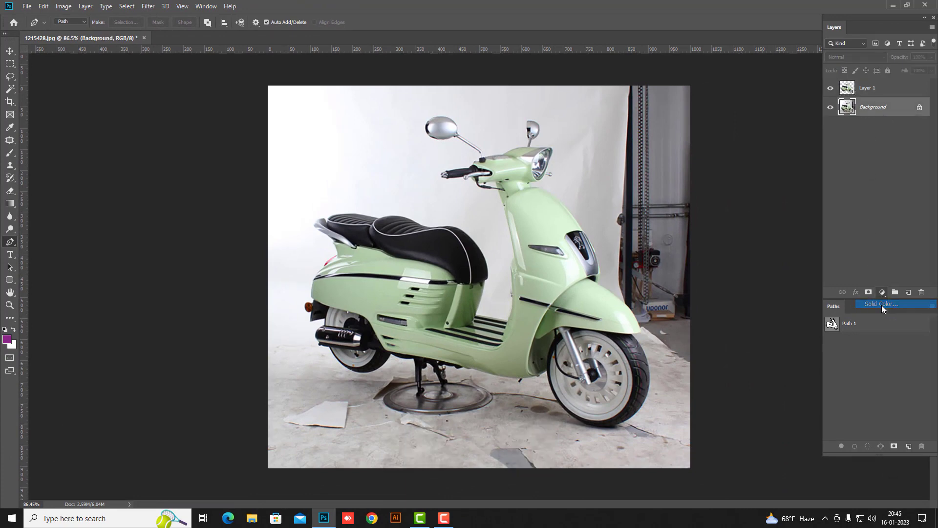
{"action": "mouse_move", "coordinate": [139, 378]}
{"action": "left_mouse_down"}
{"action": "mouse_move", "coordinate": [97, 344]}
{"action": "mouse_move", "coordinate": [0, 146]}
{"action": "left_mouse_up"}
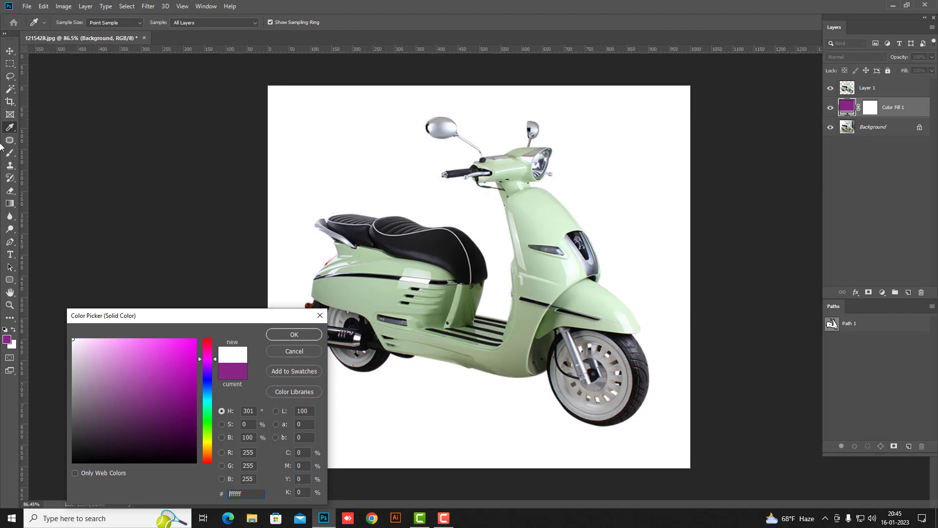
{"action": "key", "text": "Return"}
Step: With the scooter layer active, draw a long, narrow closed shadow path beneath the scooter from the rear wheel to the front wheel
{"action": "left_click", "coordinate": [860, 88]}
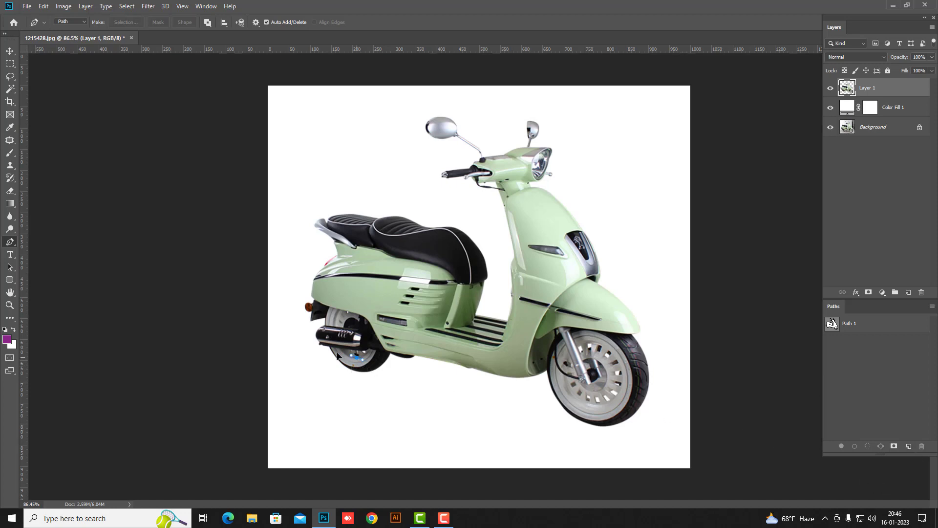
{"action": "left_click_drag", "start_coordinate": [358, 378], "coordinate": [415, 395]}
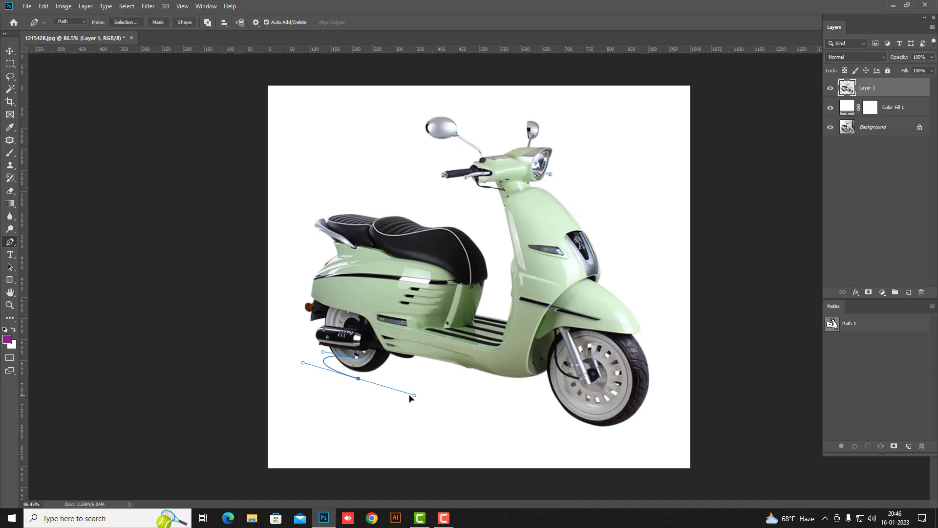
{"action": "left_click_drag", "start_coordinate": [616, 437], "coordinate": [571, 406]}
{"action": "left_click", "coordinate": [356, 357]}
{"action": "scroll", "coordinate": [414, 393], "scroll_direction": "down", "scroll_amount": 1}
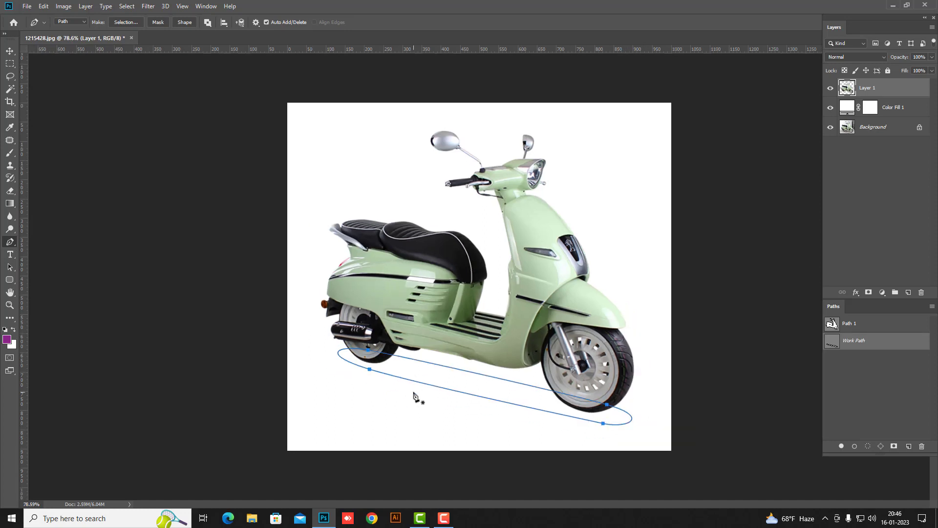
Step: Convert the shadow path to a selection and feather it by 20 pixels
{"action": "key", "text": "ctrl+Return"}
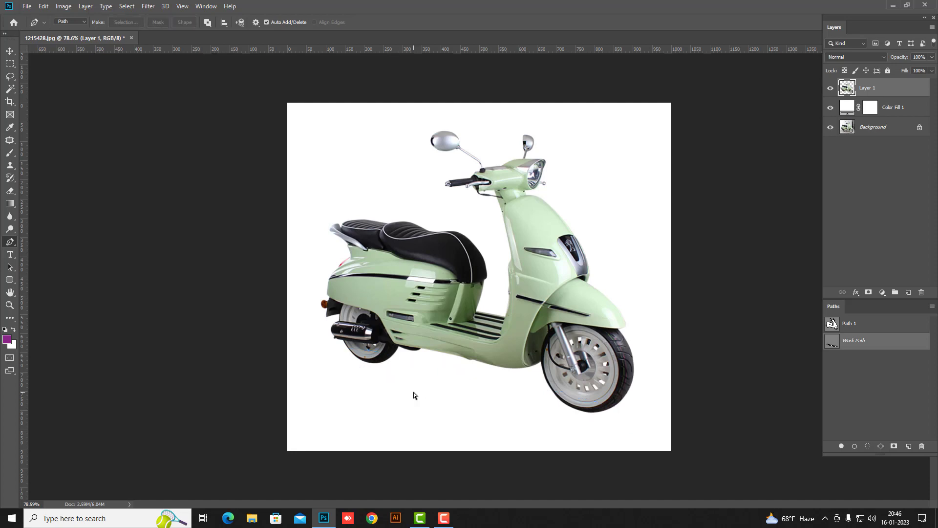
{"action": "key", "text": "shift+F6"}
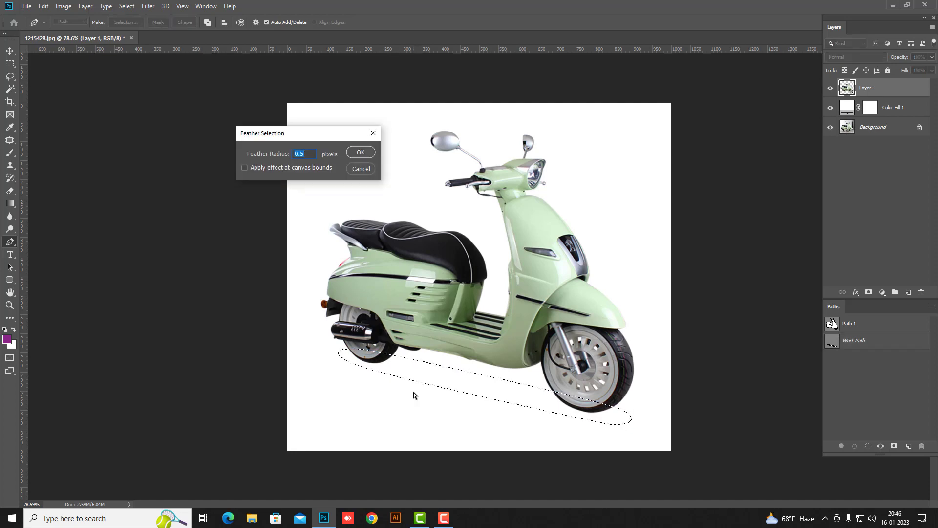
{"action": "type", "text": "20"}
{"action": "key", "text": "Return"}
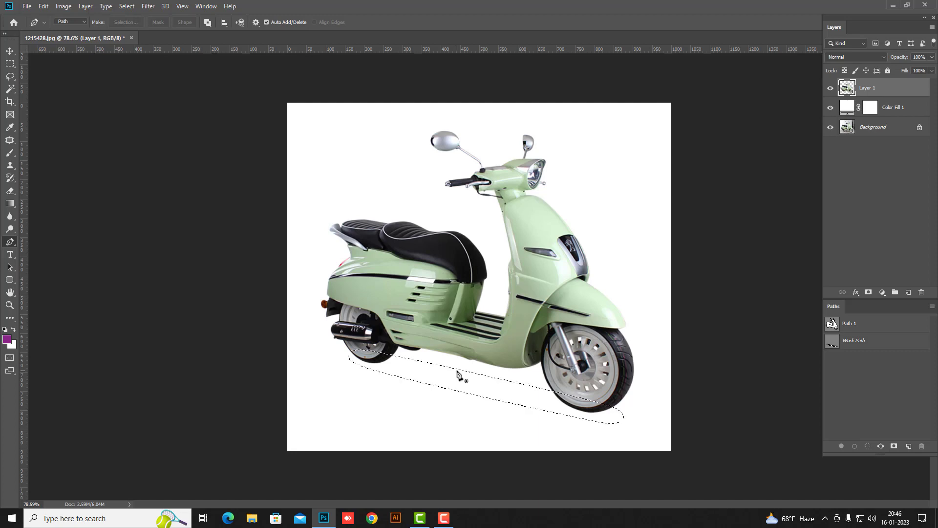
Step: On a new layer above the white fill, fill the feathered shadow selection with black (000000), then deselect
{"action": "left_click", "coordinate": [898, 107]}
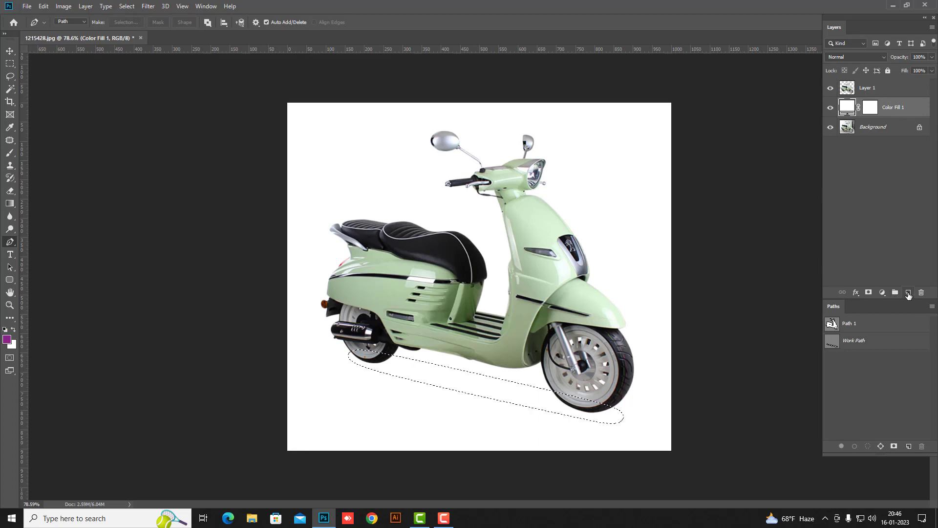
{"action": "left_click", "coordinate": [908, 292]}
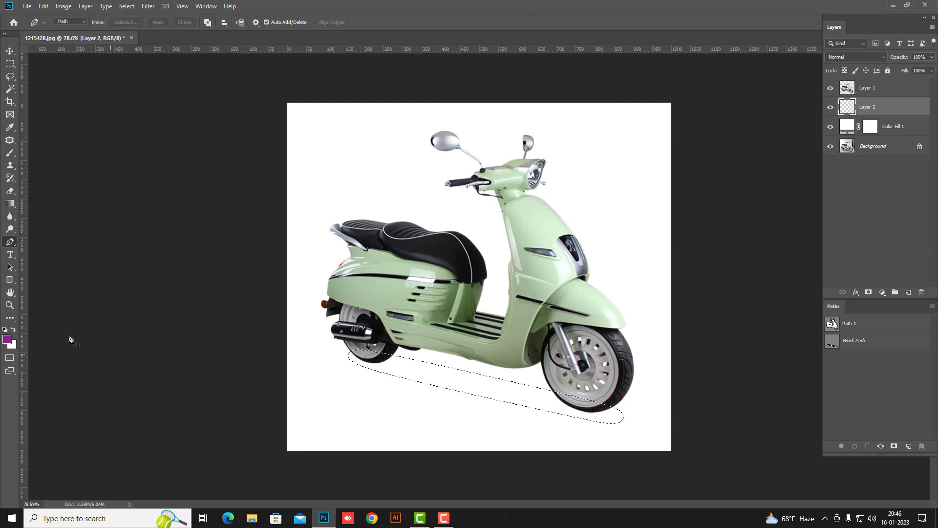
{"action": "key", "text": "d"}
{"action": "left_click", "coordinate": [6, 340]}
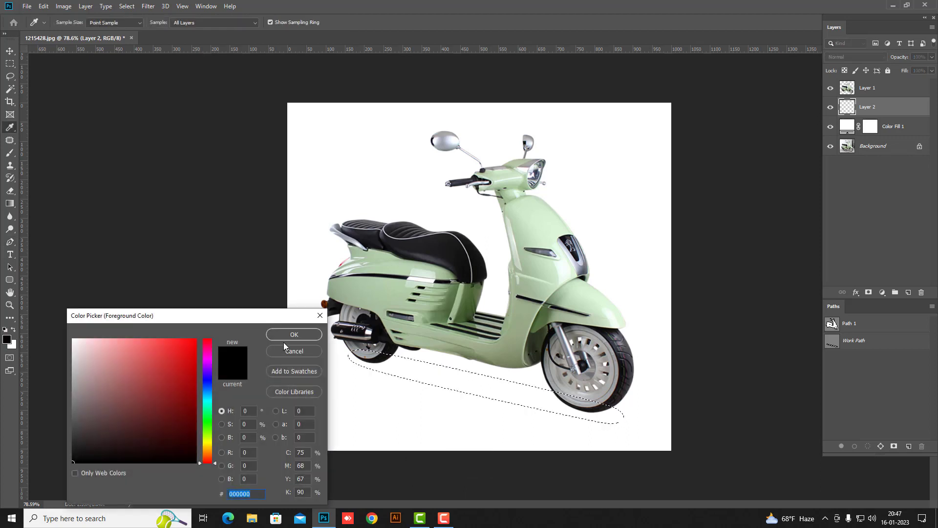
{"action": "left_click_drag", "start_coordinate": [116, 386], "coordinate": [57, 477]}
{"action": "left_click", "coordinate": [294, 334]}
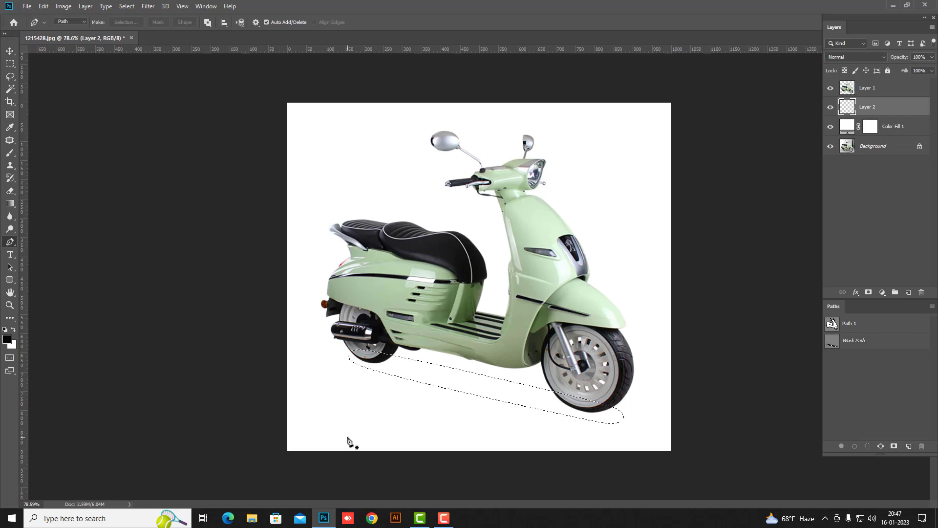
{"action": "key", "text": "alt+Delete"}
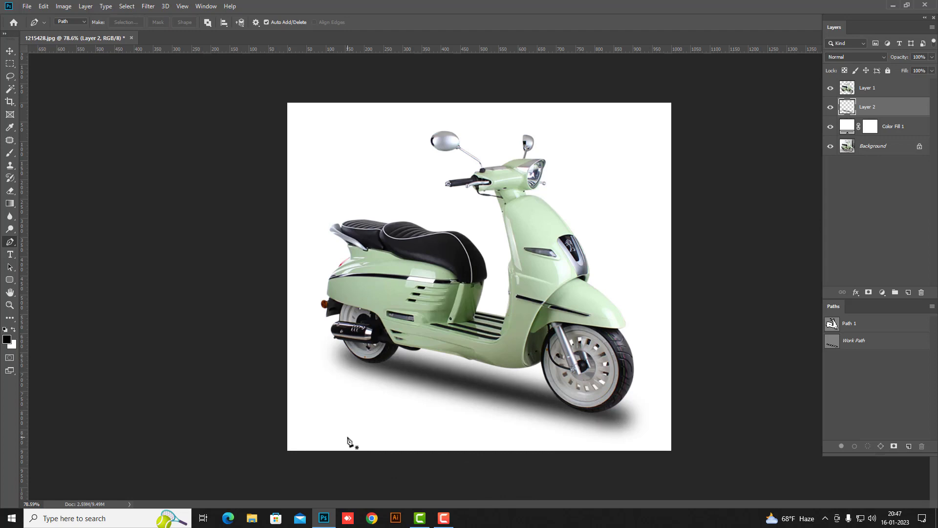
{"action": "key", "text": "ctrl+d"}
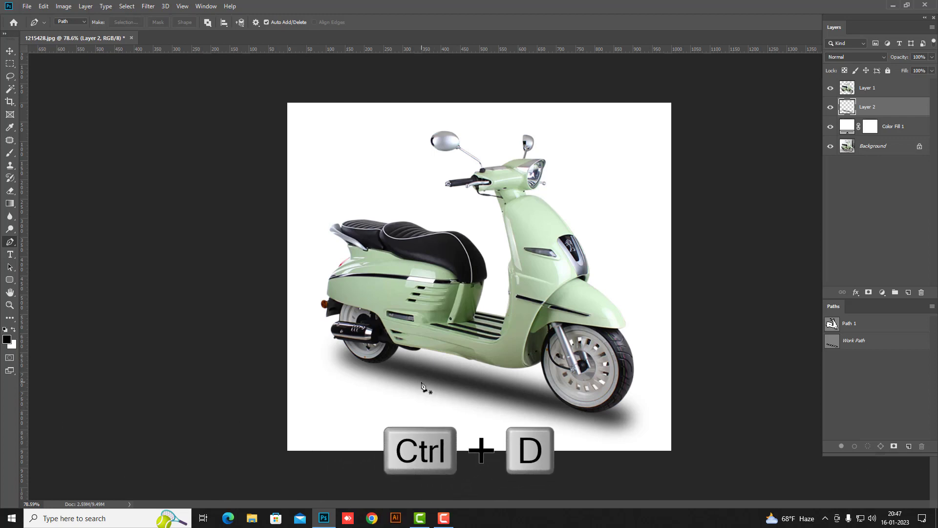
Step: Set the long shadow layer's opacity to 40%
{"action": "left_click", "coordinate": [898, 57]}
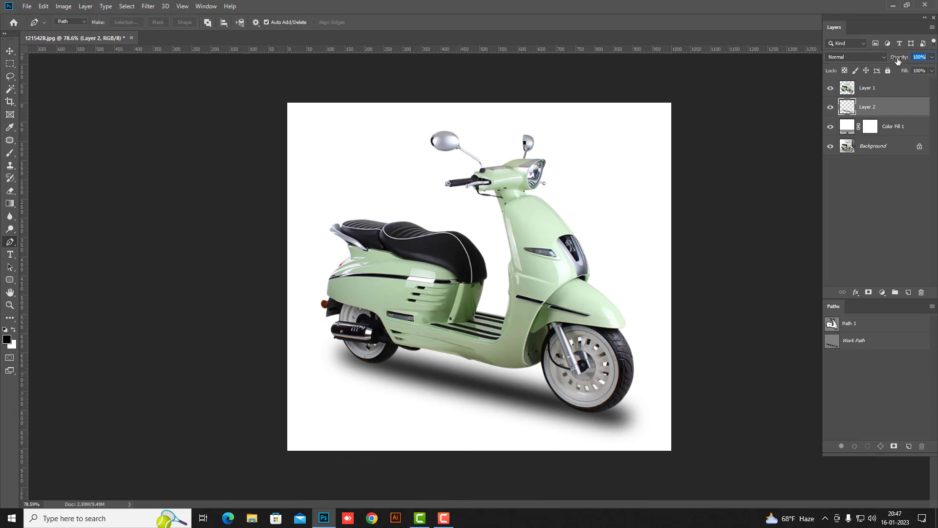
{"action": "type", "text": "50"}
{"action": "key", "text": "Return"}
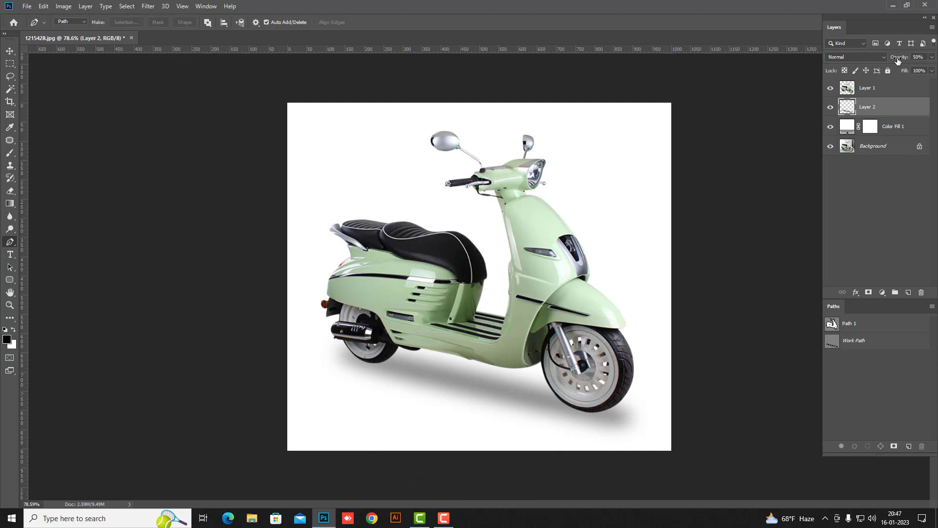
{"action": "type", "text": "40"}
{"action": "key", "text": "Return"}
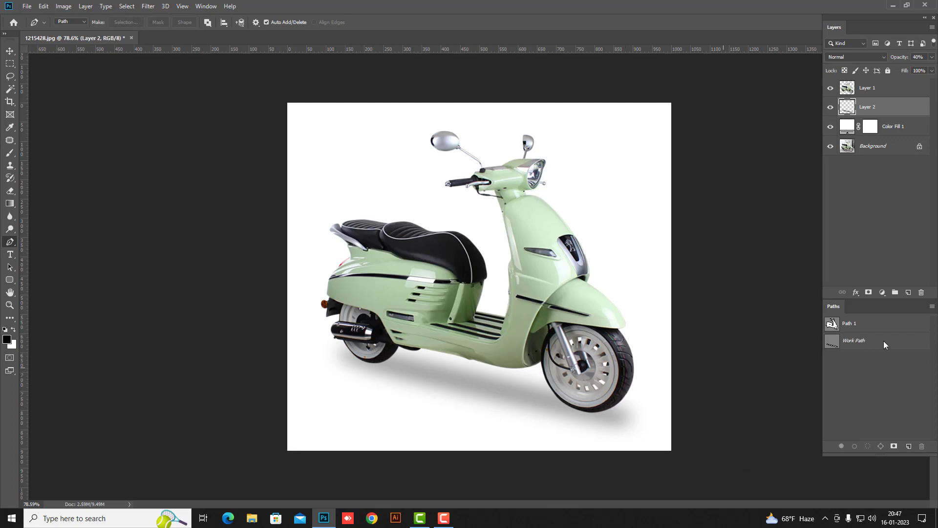
Step: Add a layer above the long shadow and paint one soft black dab with a 250 px Brush at 100% opacity
{"action": "left_click", "coordinate": [908, 294]}
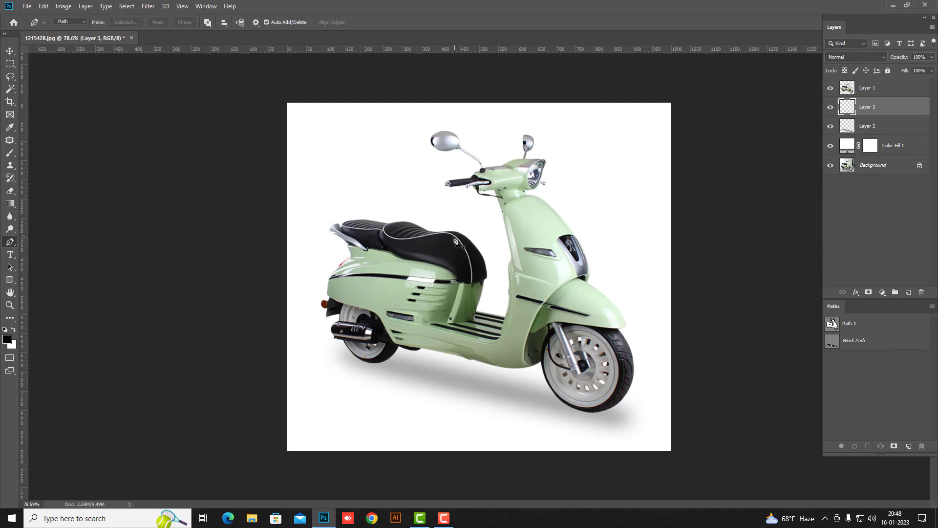
{"action": "left_click_drag", "start_coordinate": [10, 152], "coordinate": [33, 156]}
{"action": "key", "text": "b"}
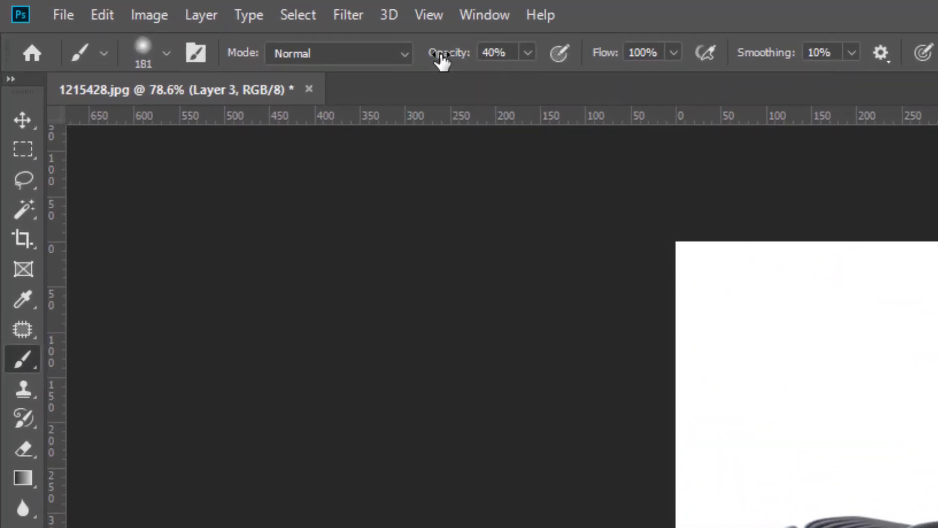
{"action": "left_click_drag", "start_coordinate": [187, 22], "coordinate": [263, 22]}
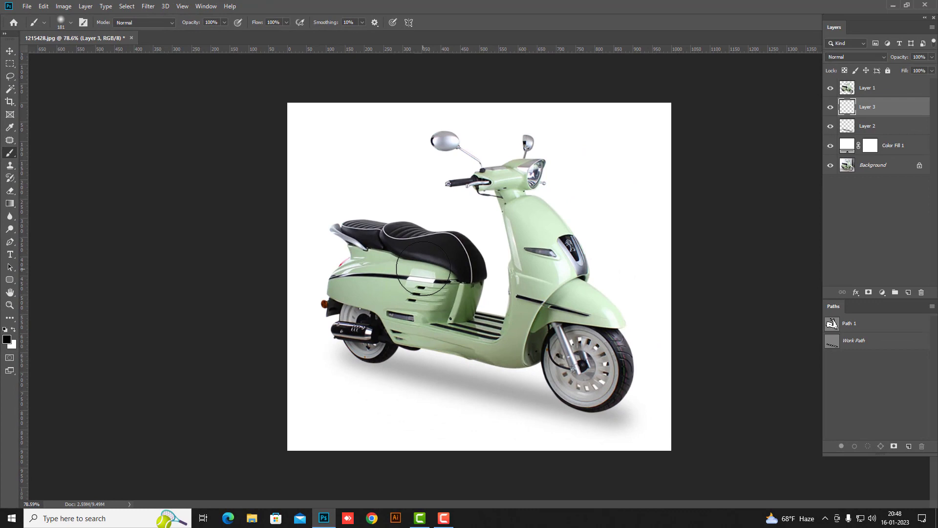
{"action": "left_click_drag", "start_coordinate": [423, 268], "coordinate": [436, 272]}
{"action": "left_click", "coordinate": [452, 298]}
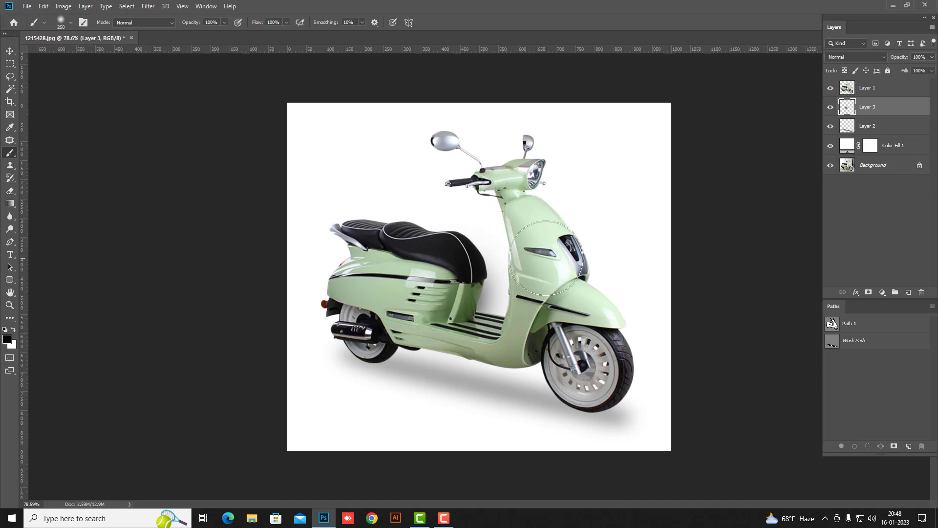
Step: Free-transform the dab, flattening it to about 14% height, and place it beneath the front wheel
{"action": "key", "text": "ctrl+t"}
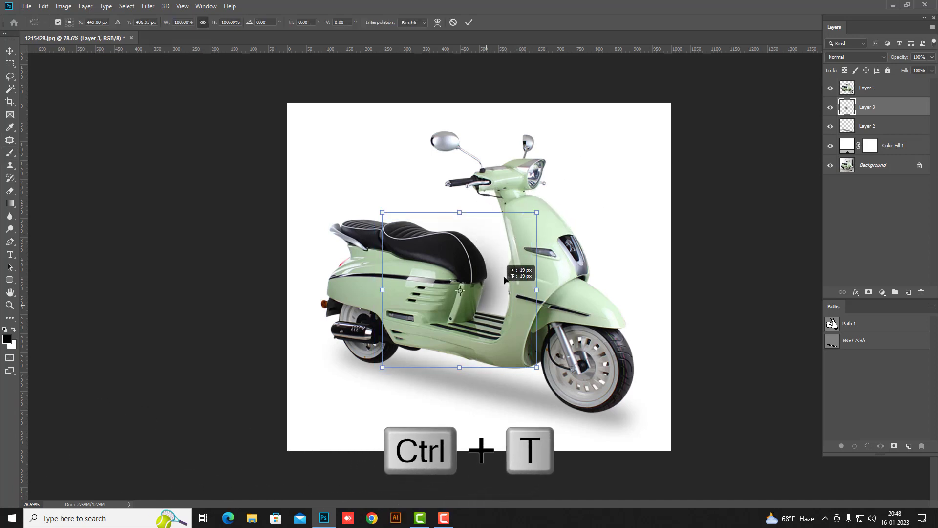
{"action": "left_click_drag", "start_coordinate": [505, 280], "coordinate": [434, 175]}
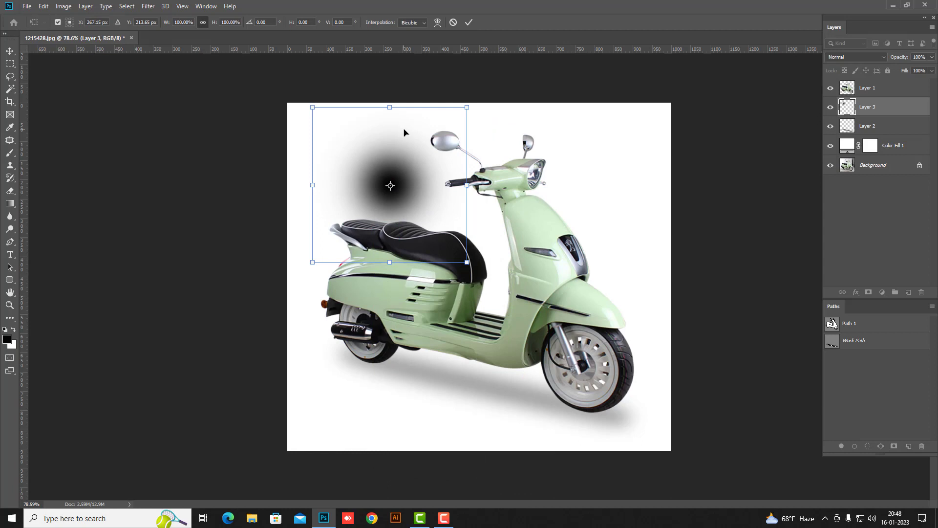
{"action": "key", "text": "alt+shift"}
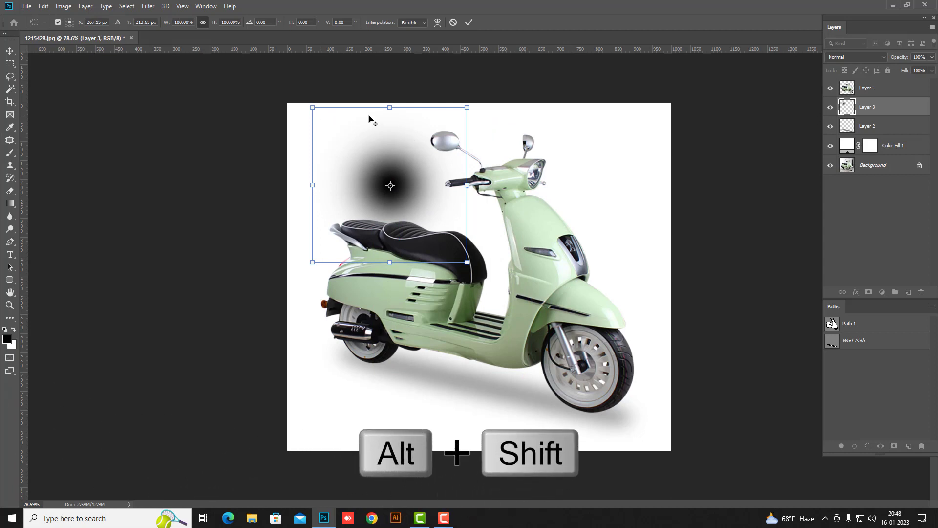
{"action": "left_click_drag", "start_coordinate": [389, 108], "coordinate": [603, 417]}
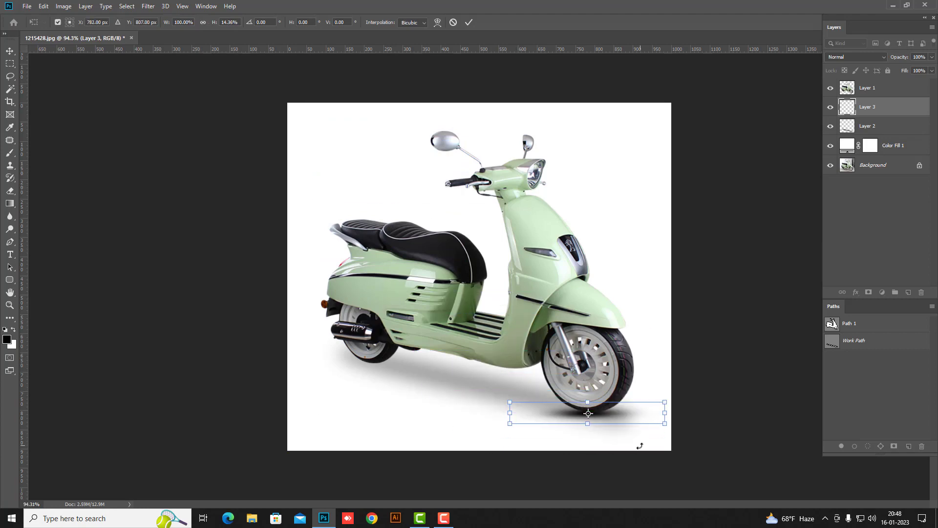
Step: Rotate the flattened dab about 11.4°, increase its height scale to about 20.7%, fit it under the front tyre, and apply the transform
{"action": "scroll", "coordinate": [642, 445], "scroll_direction": "up", "scroll_amount": 9}
{"action": "mouse_move", "coordinate": [757, 475]}
{"action": "left_mouse_down"}
{"action": "mouse_move", "coordinate": [739, 494]}
{"action": "mouse_move", "coordinate": [747, 485]}
{"action": "left_mouse_up"}
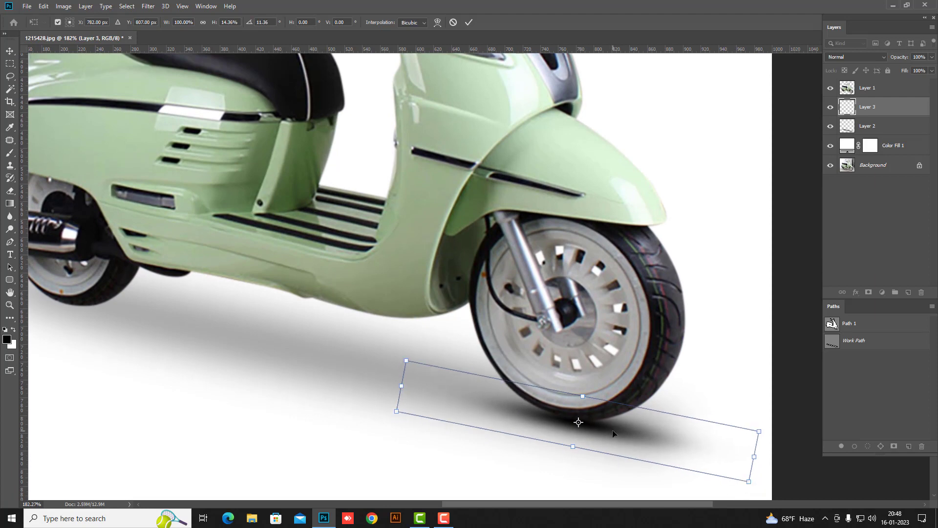
{"action": "mouse_move", "coordinate": [628, 442]}
{"action": "left_mouse_down"}
{"action": "mouse_move", "coordinate": [617, 433]}
{"action": "mouse_move", "coordinate": [579, 447]}
{"action": "left_mouse_up"}
{"action": "scroll", "coordinate": [619, 445], "scroll_direction": "down", "scroll_amount": 3}
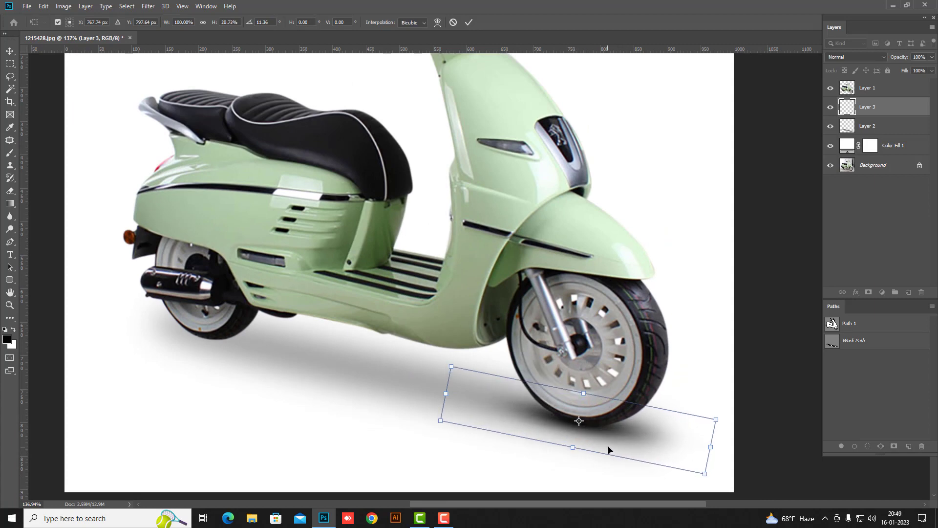
{"action": "key", "text": "Return"}
Step: Set the front-wheel shadow layer's opacity to 50%
{"action": "key", "text": "b"}
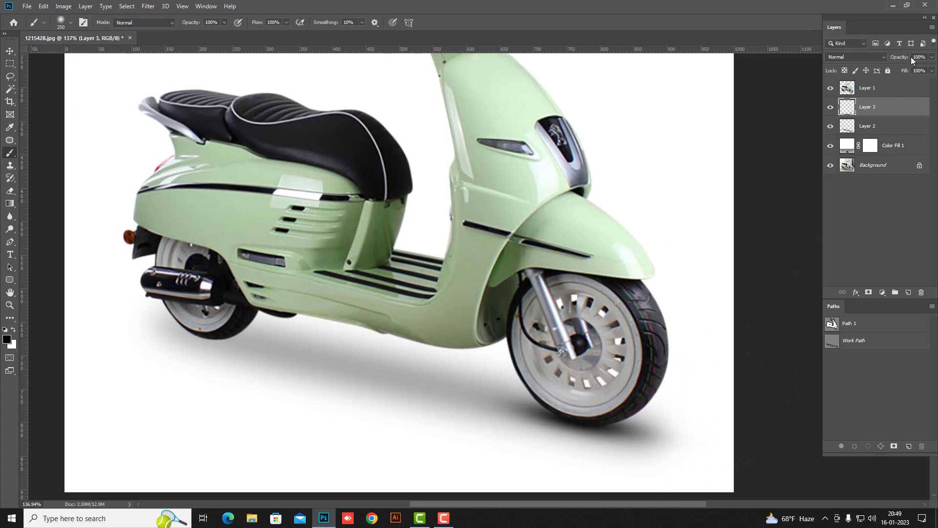
{"action": "left_click", "coordinate": [907, 57]}
{"action": "type", "text": "50"}
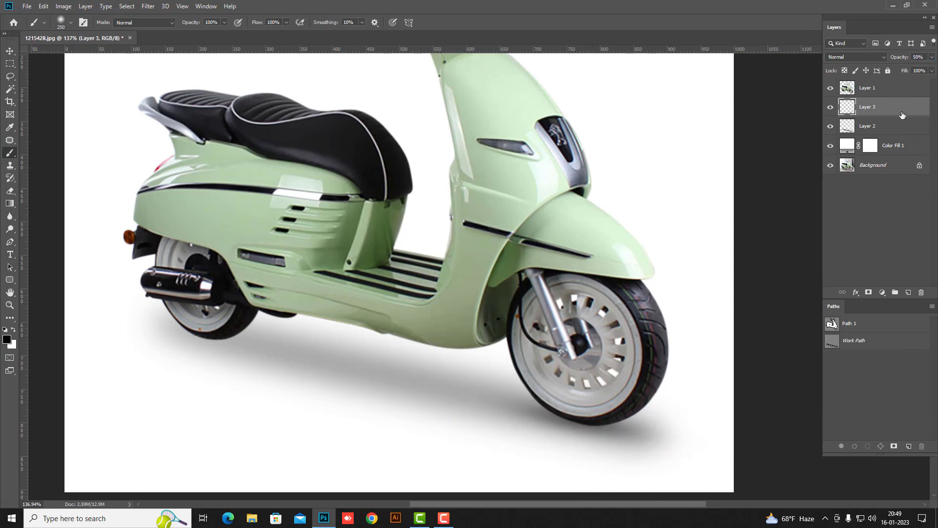
Step: Duplicate the front-wheel shadow, scale the copy to about 67% width and 36% height, and rotate it about 7° under the tyre
{"action": "key", "text": "ctrl+j"}
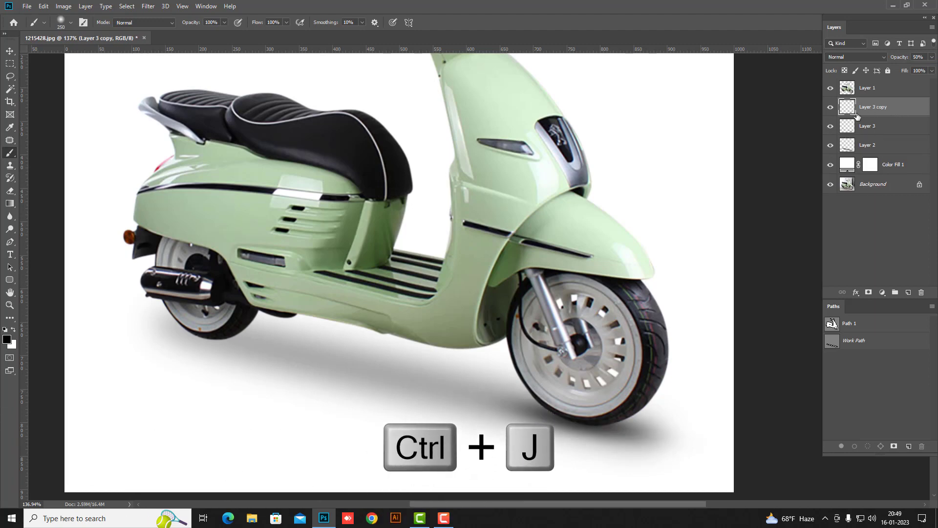
{"action": "key", "text": "ctrl+t"}
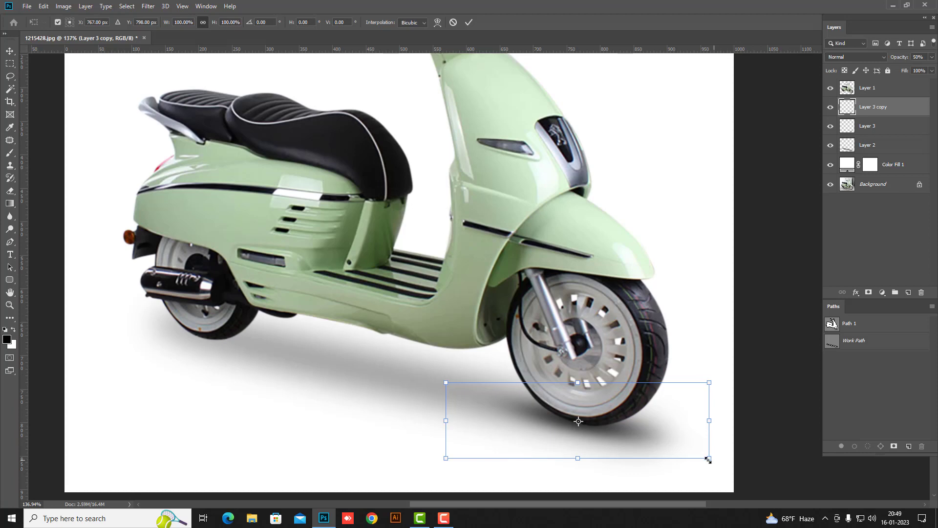
{"action": "left_click_drag", "start_coordinate": [712, 459], "coordinate": [670, 452]}
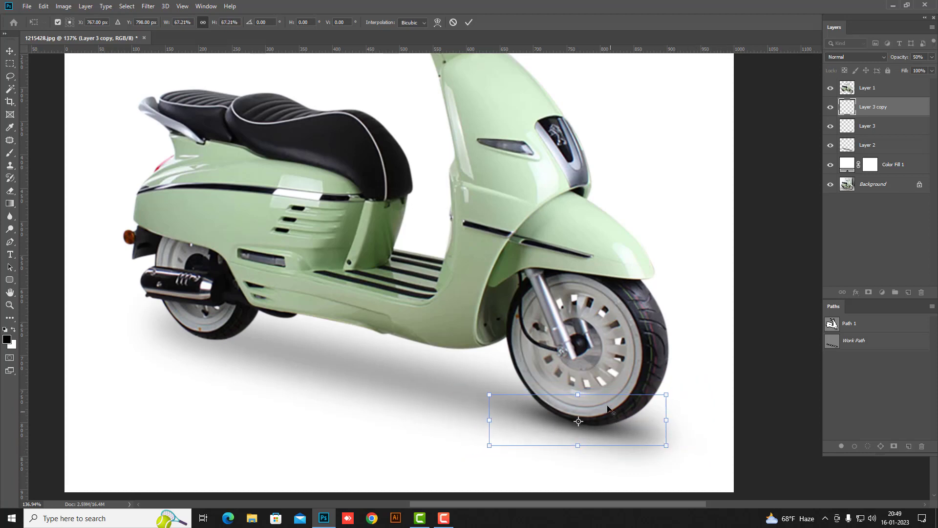
{"action": "left_click_drag", "start_coordinate": [578, 397], "coordinate": [579, 409]}
{"action": "left_click_drag", "start_coordinate": [681, 442], "coordinate": [683, 453]}
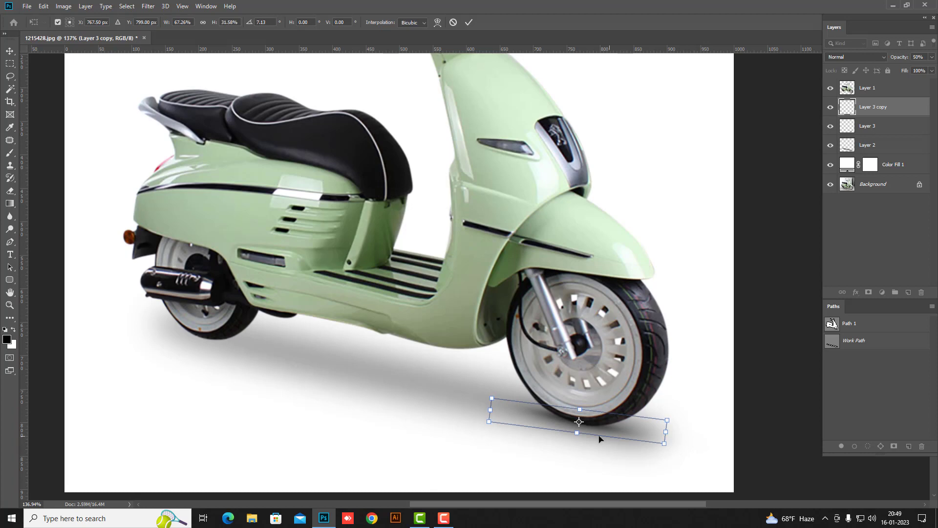
{"action": "scroll", "coordinate": [601, 439], "scroll_direction": "up", "scroll_amount": 5}
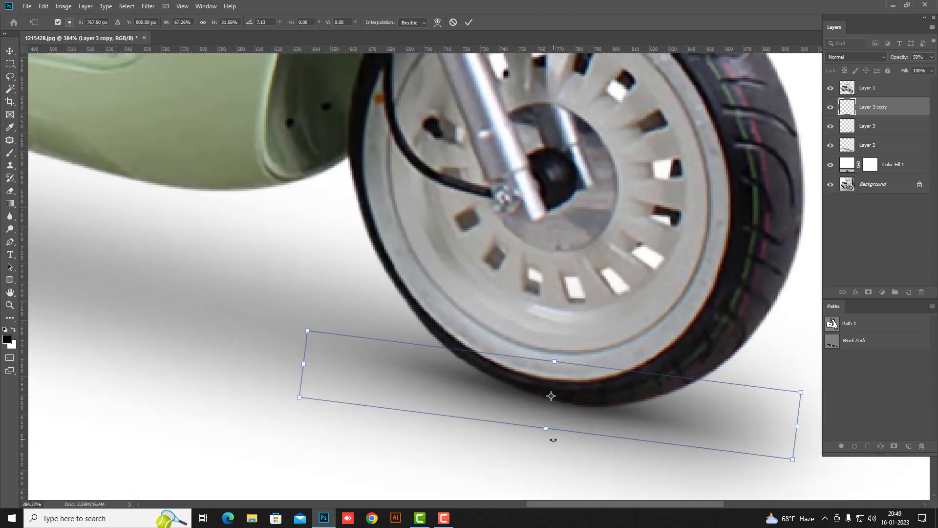
{"action": "left_click_drag", "start_coordinate": [549, 431], "coordinate": [549, 439]}
{"action": "scroll", "coordinate": [551, 439], "scroll_direction": "down", "scroll_amount": 4}
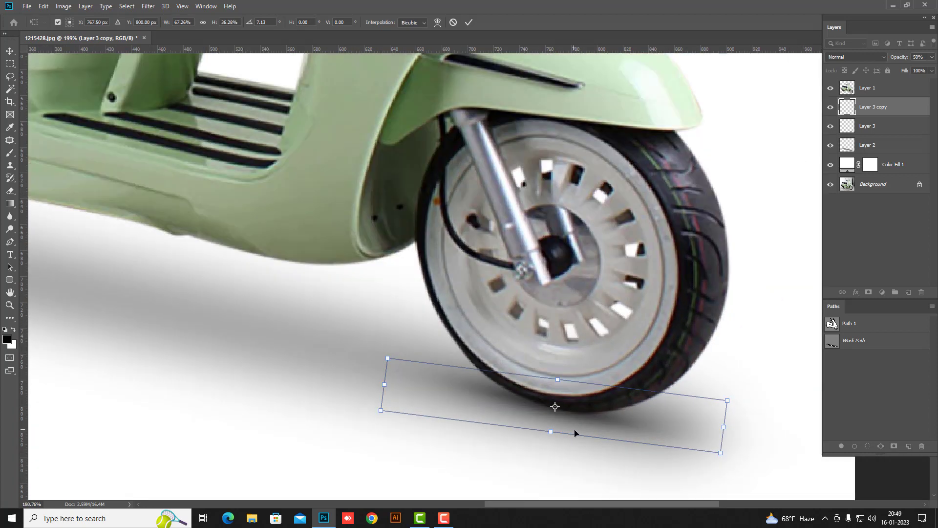
{"action": "key", "text": "b"}
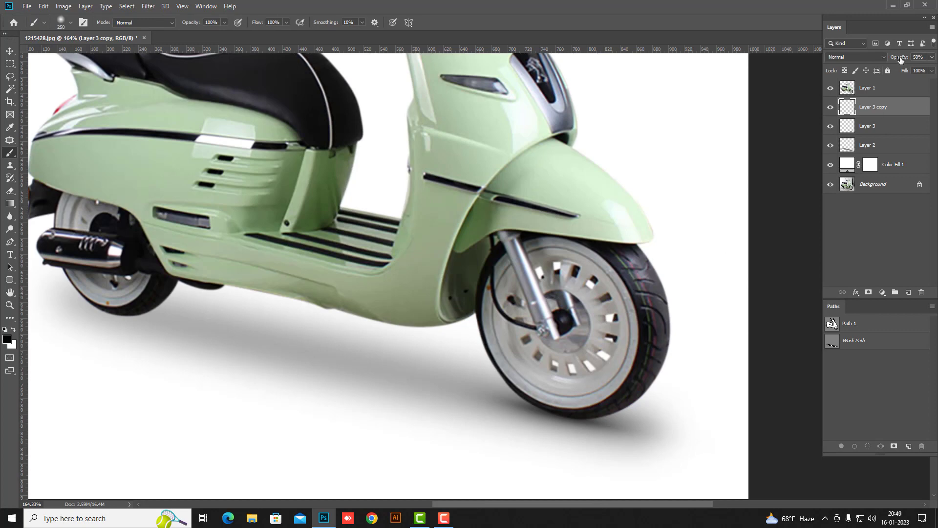
Step: Merge the two front-wheel shadow layers and toggle the merged layer's visibility to compare the image with and without it
{"action": "left_click_drag", "start_coordinate": [901, 58], "coordinate": [903, 58]}
{"action": "left_click_drag", "start_coordinate": [679, 264], "coordinate": [643, 273]}
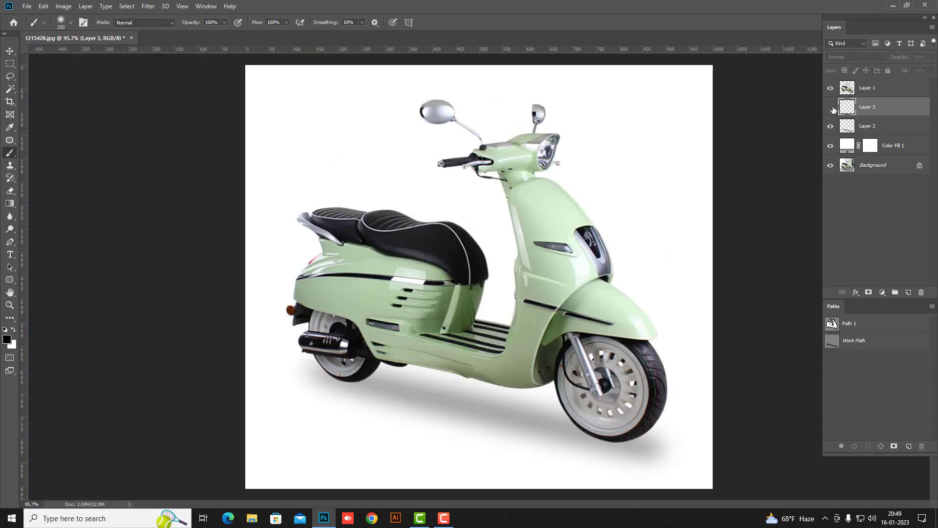
{"action": "left_click", "coordinate": [831, 107]}
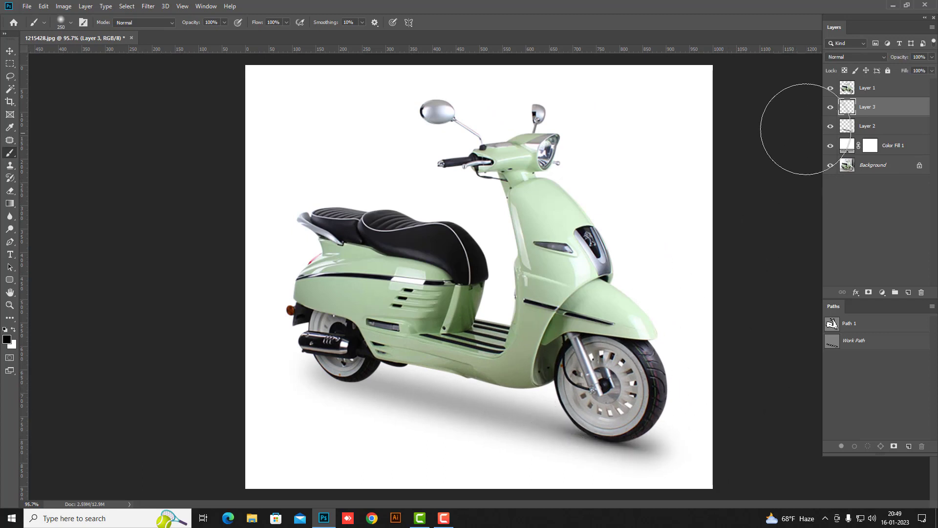
{"action": "left_click", "coordinate": [832, 108]}
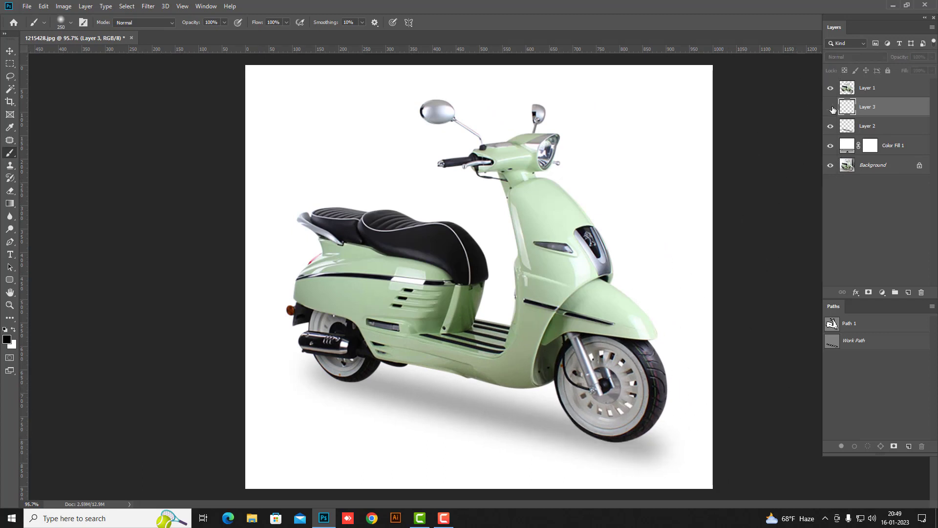
{"action": "left_click", "coordinate": [831, 108]}
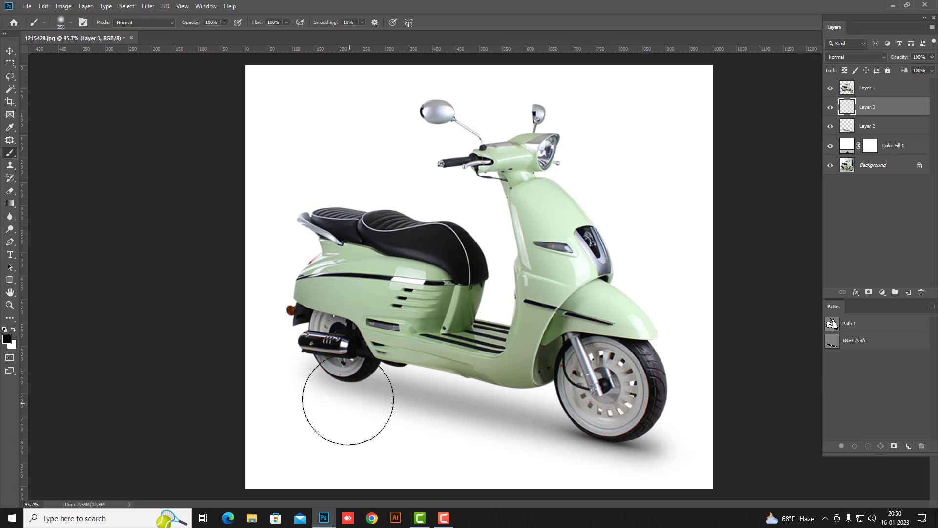
Step: Duplicate the merged front-wheel shadow layer, move the copy beneath the rear wheel, and rotate it about 2°
{"action": "left_click_drag", "start_coordinate": [886, 111], "coordinate": [909, 292]}
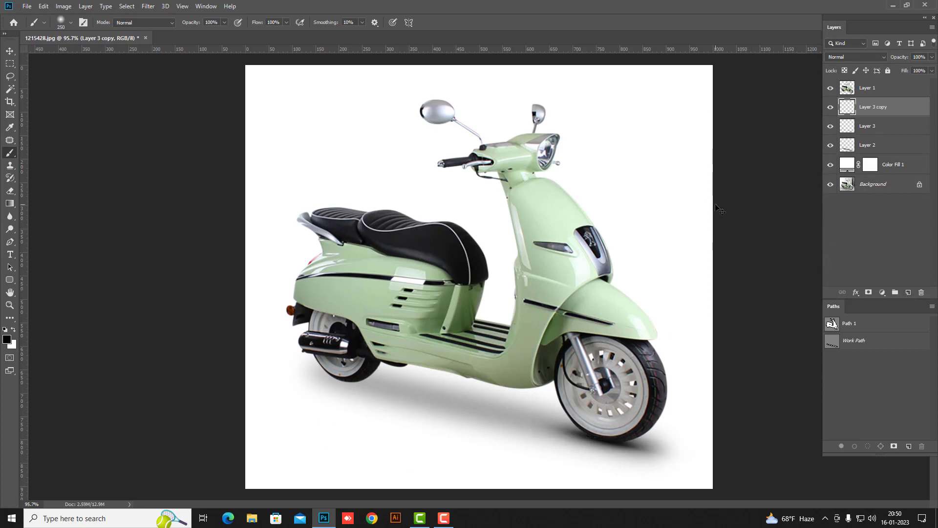
{"action": "key", "text": "ctrl+t"}
{"action": "left_click_drag", "start_coordinate": [606, 423], "coordinate": [345, 384]}
{"action": "scroll", "coordinate": [398, 410], "scroll_direction": "up", "scroll_amount": 5}
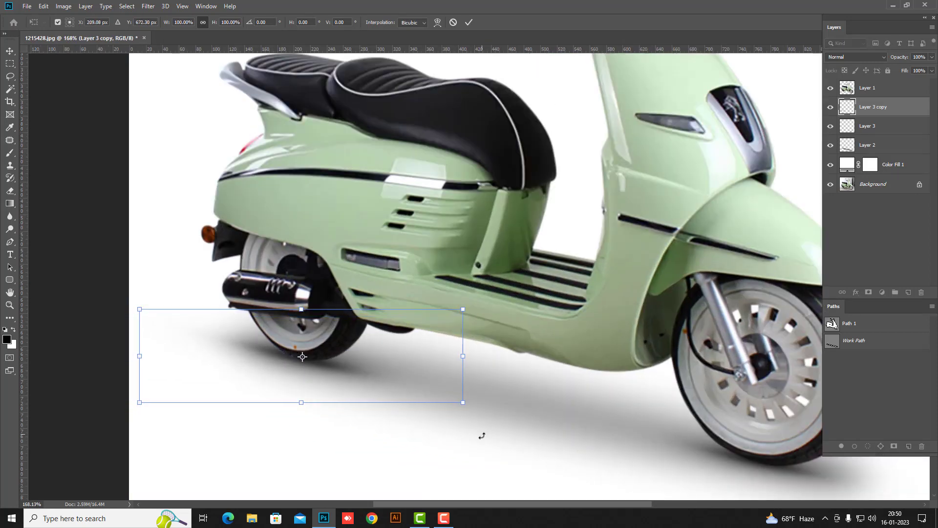
{"action": "left_click_drag", "start_coordinate": [498, 433], "coordinate": [493, 440]}
{"action": "key", "text": "b"}
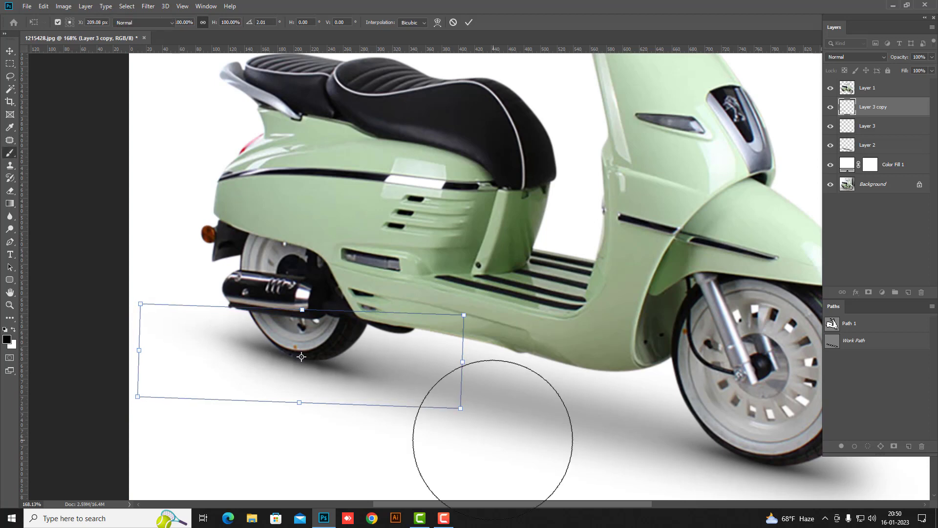
Step: Apply the rear-wheel shadow's transform and toggle its layer's visibility to compare the image with and without it
{"action": "key", "text": "Return"}
{"action": "scroll", "coordinate": [489, 406], "scroll_direction": "down", "scroll_amount": 6}
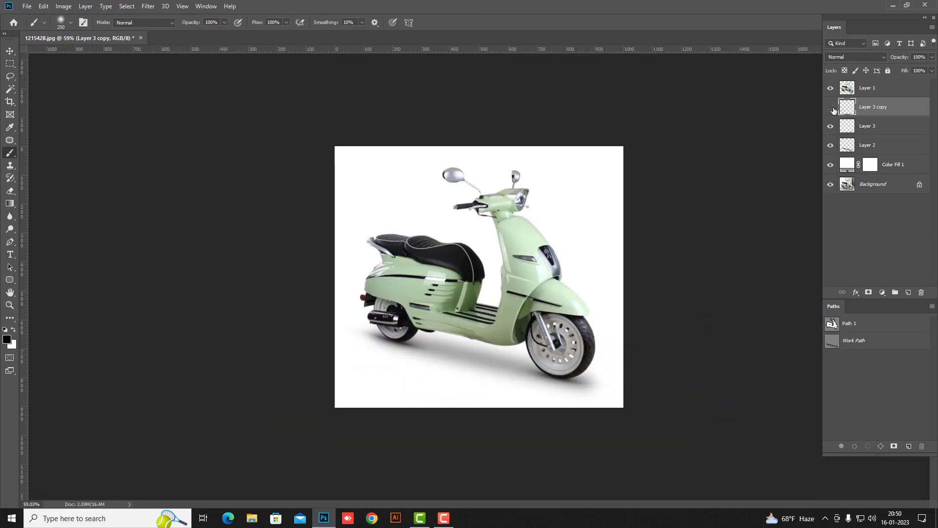
{"action": "left_click", "coordinate": [833, 110]}
{"action": "scroll", "coordinate": [667, 245], "scroll_direction": "down", "scroll_amount": 3}
Step: Merge the rear-wheel shadow, front-wheel shadow and soft ground shadow layers into one layer
{"action": "left_click", "coordinate": [880, 145], "text": "shift"}
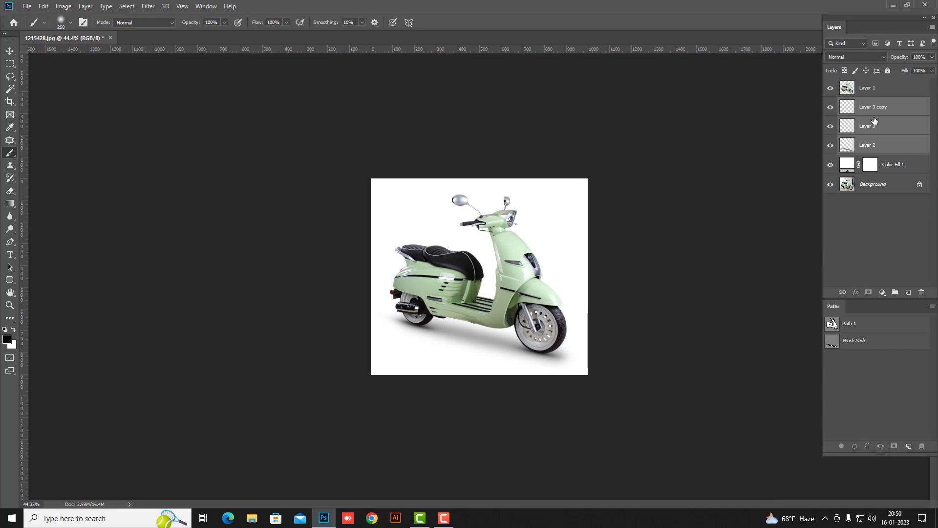
{"action": "left_click", "coordinate": [877, 108]}
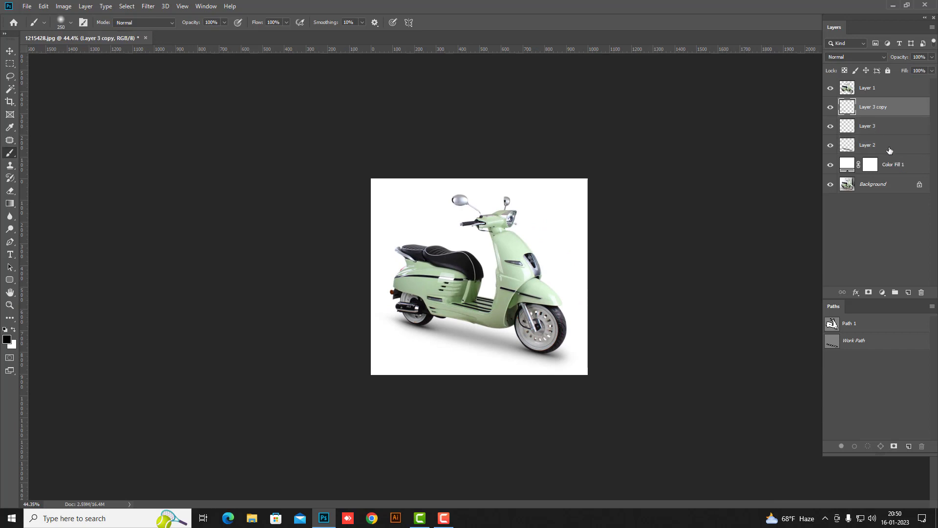
{"action": "left_click", "coordinate": [889, 150], "text": "shift"}
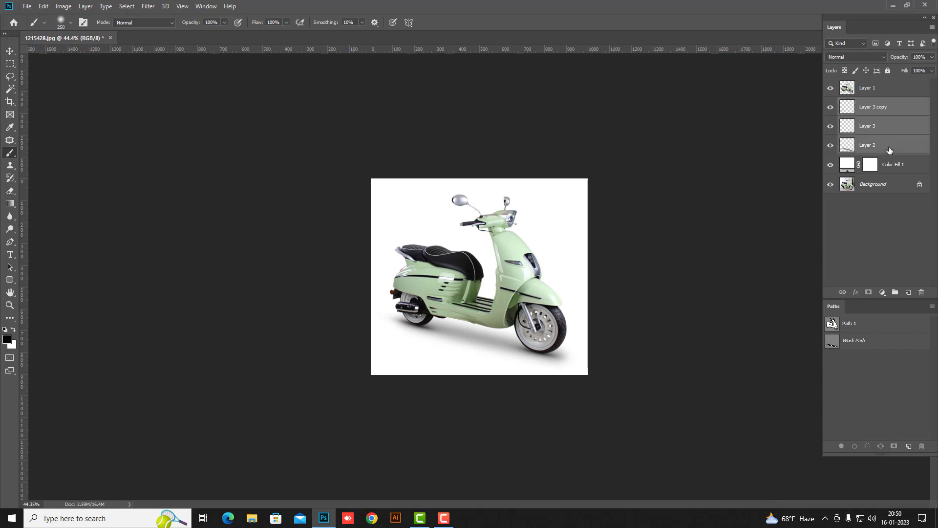
{"action": "key", "text": "ctrl+e"}
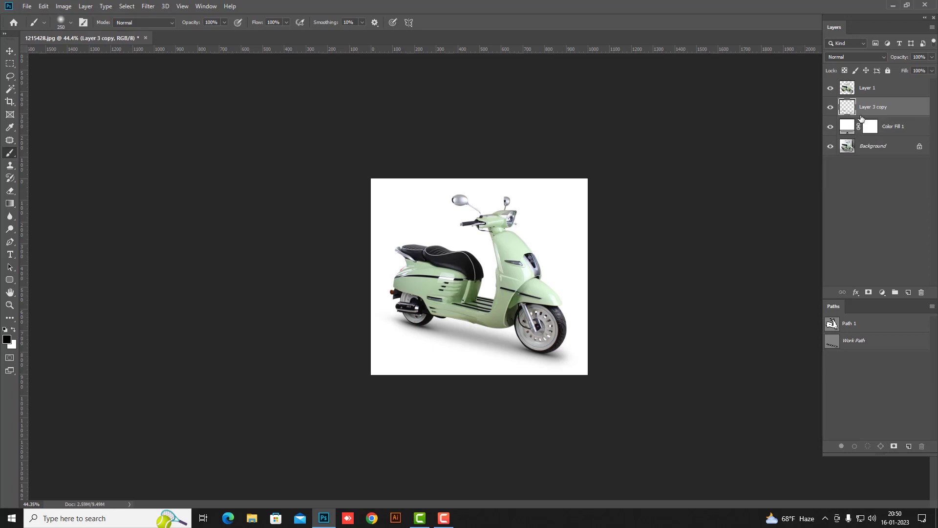
Step: Compare the image with and without the merged shadow, and compare the original photo alone against the full composite
{"action": "left_click", "coordinate": [832, 109]}
{"action": "left_click", "coordinate": [832, 109]}
{"action": "left_click", "coordinate": [830, 147], "text": "alt"}
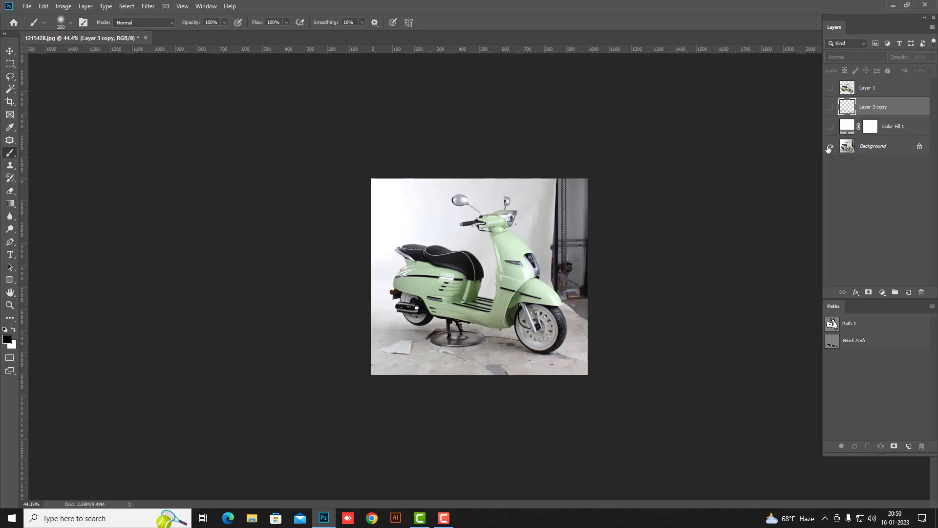
{"action": "left_click", "coordinate": [829, 147], "text": "alt"}
{"action": "scroll", "coordinate": [567, 323], "scroll_direction": "up", "scroll_amount": 2}
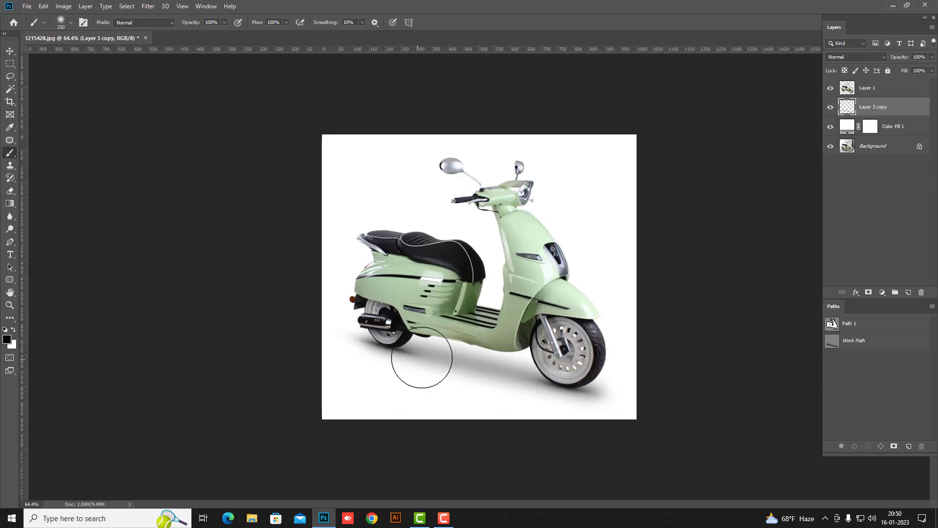
Step: Undo the merge of the three shadow layers so they are separate again
{"action": "key", "text": "ctrl+z"}
{"action": "key", "text": "ctrl+z"}
{"action": "key", "text": "ctrl+z"}
{"action": "key", "text": "ctrl+z"}
{"action": "key", "text": "ctrl+z"}
{"action": "key", "text": "ctrl+z"}
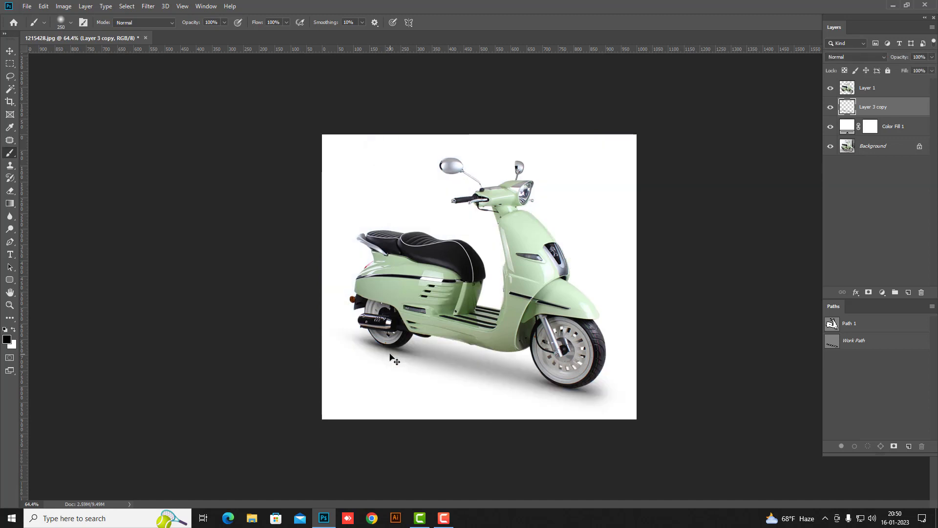
{"action": "key", "text": "ctrl+z"}
{"action": "key", "text": "ctrl+z"}
{"action": "key", "text": "ctrl+z"}
{"action": "key", "text": "ctrl+z"}
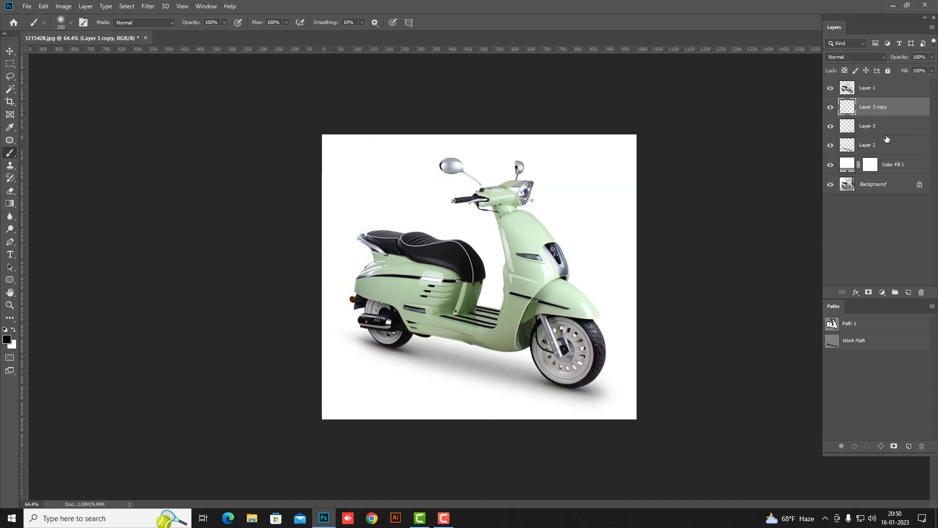
Step: Check the rear-wheel shadow's visibility, lower its layer opacity slightly, and flatten the image into a single background layer
{"action": "left_click", "coordinate": [831, 106]}
{"action": "left_click_drag", "start_coordinate": [903, 58], "coordinate": [896, 61]}
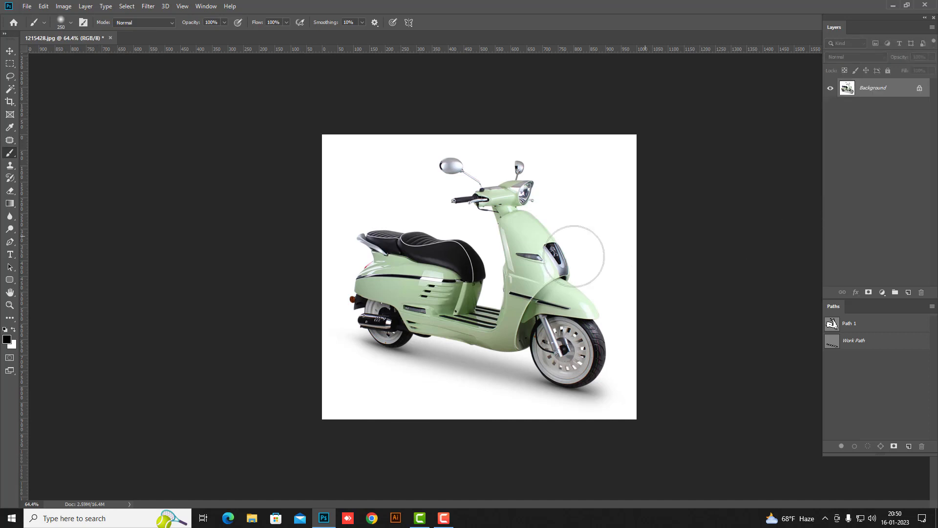
{"action": "scroll", "coordinate": [589, 260], "scroll_direction": "down", "scroll_amount": 4}
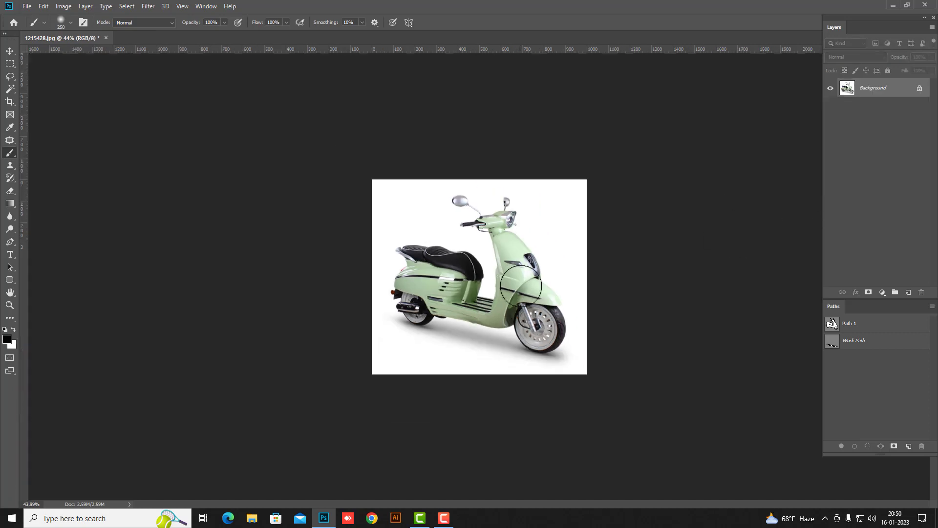